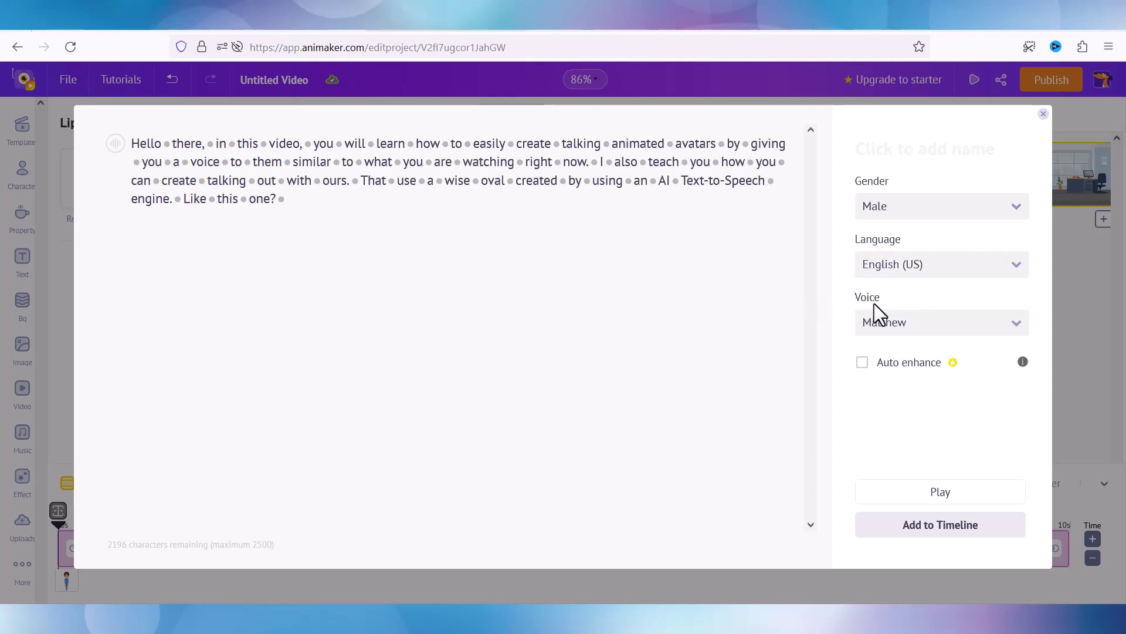
# - Preview the male English (US) narration with the Matthew voice and add it to the timeline
pyautogui.click(893, 324)
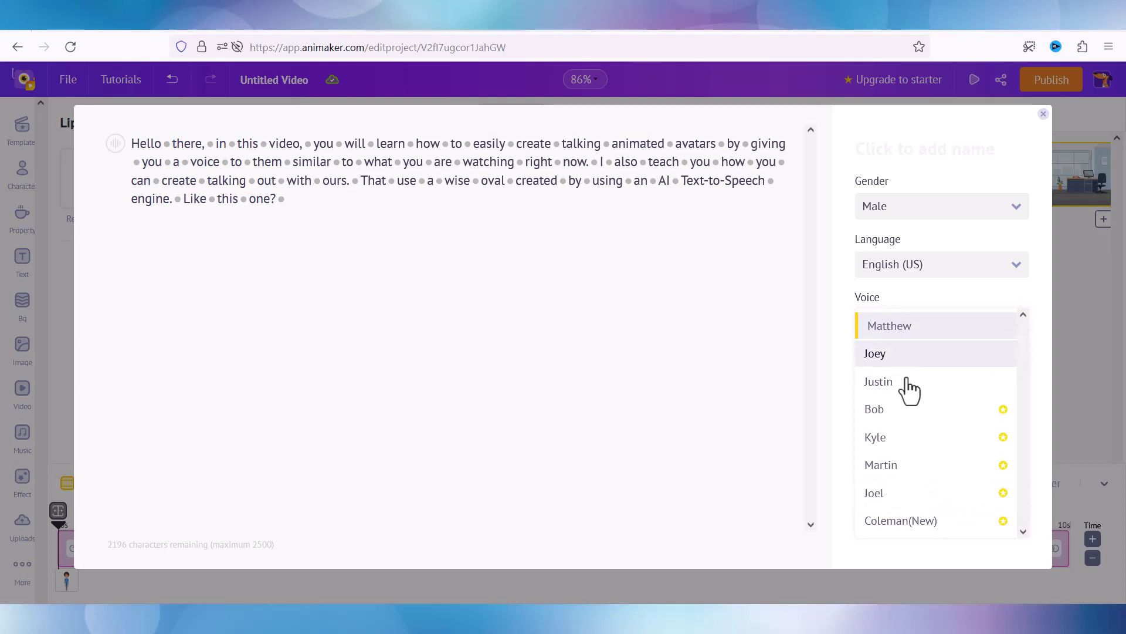
pyautogui.click(902, 329)
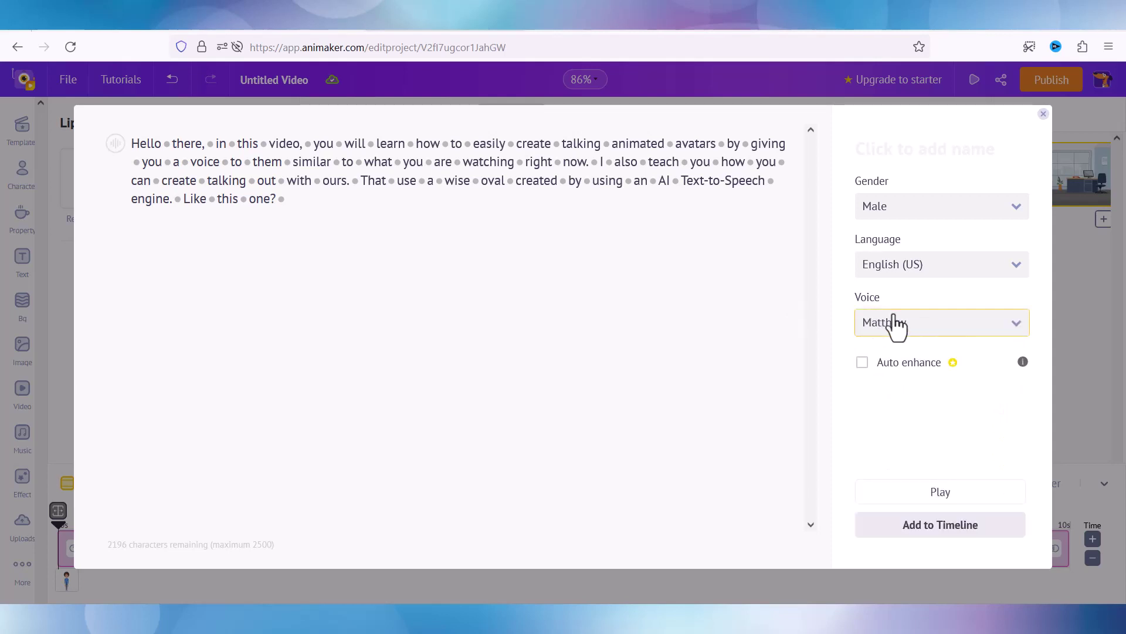
pyautogui.click(951, 496)
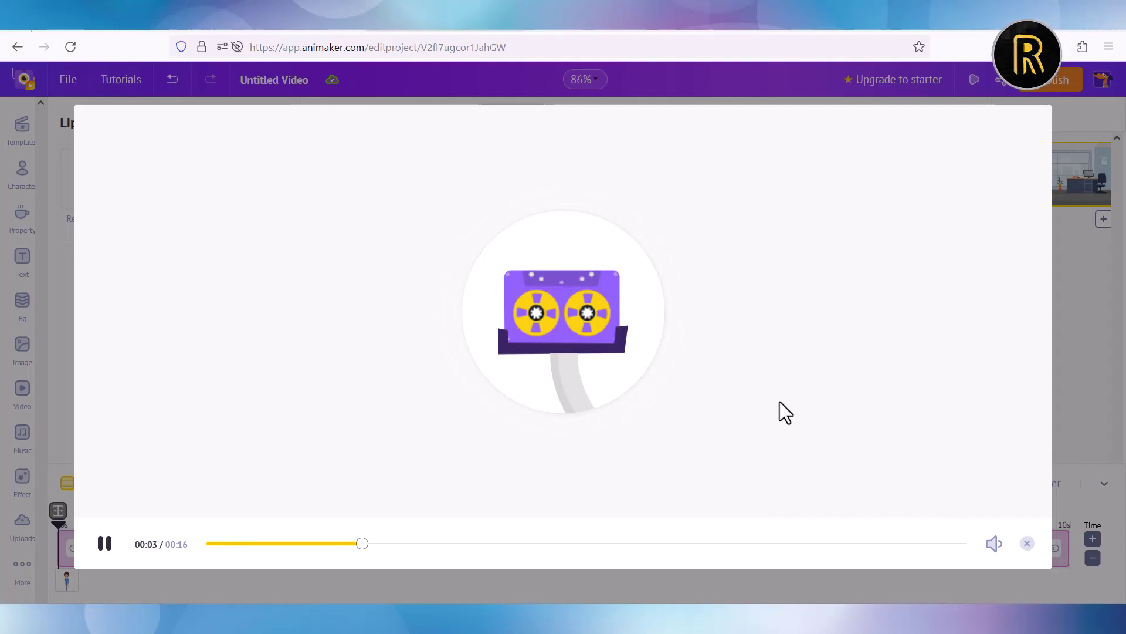
pyautogui.click(105, 544)
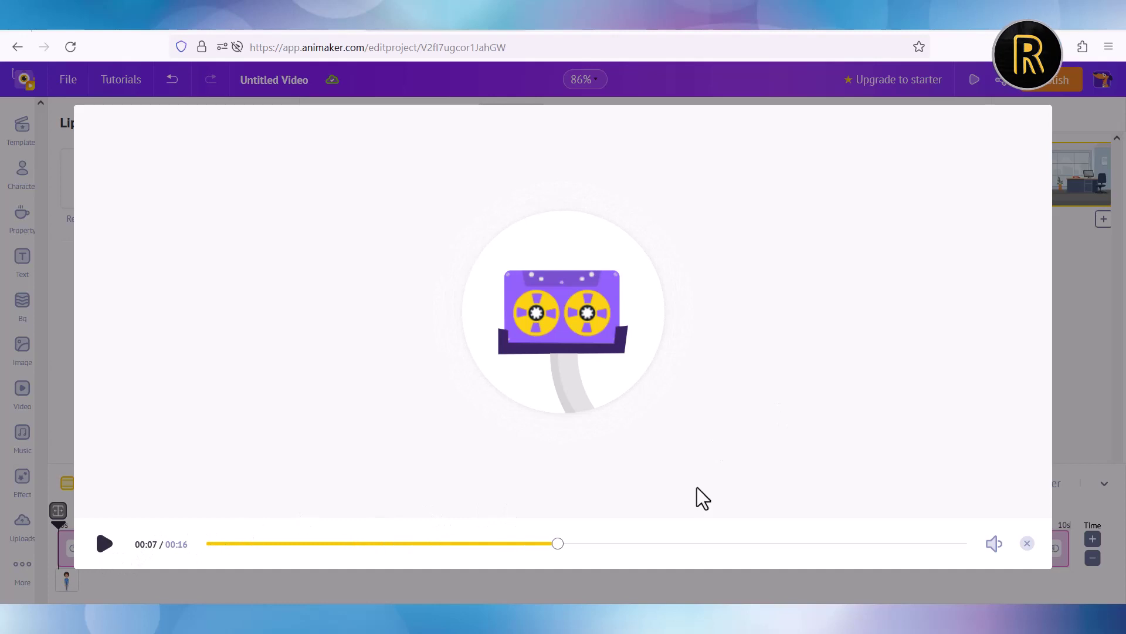
pyautogui.click(1028, 544)
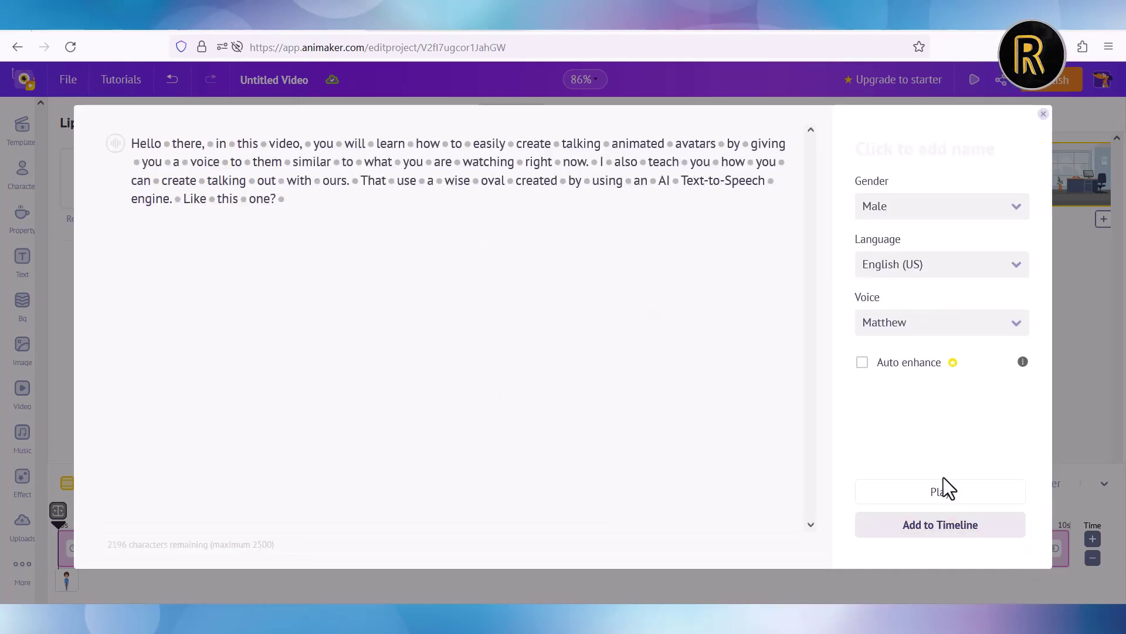
pyautogui.click(927, 530)
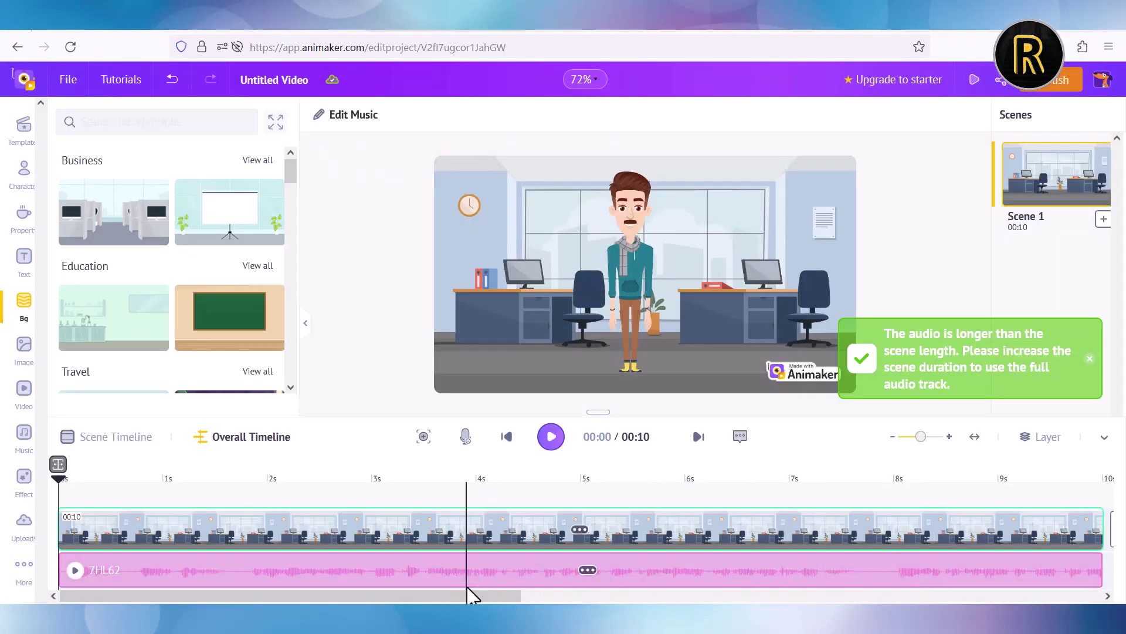
# - Give the office character the Walking action and place him just outside the scene's left edge
pyautogui.click(893, 437)
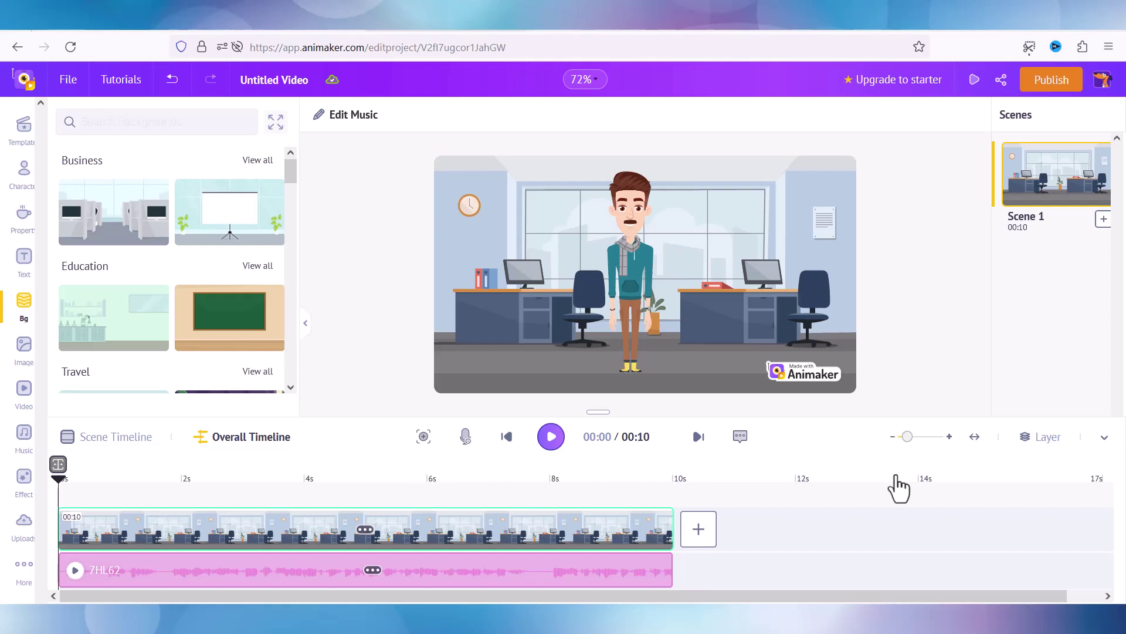
pyautogui.click(635, 253)
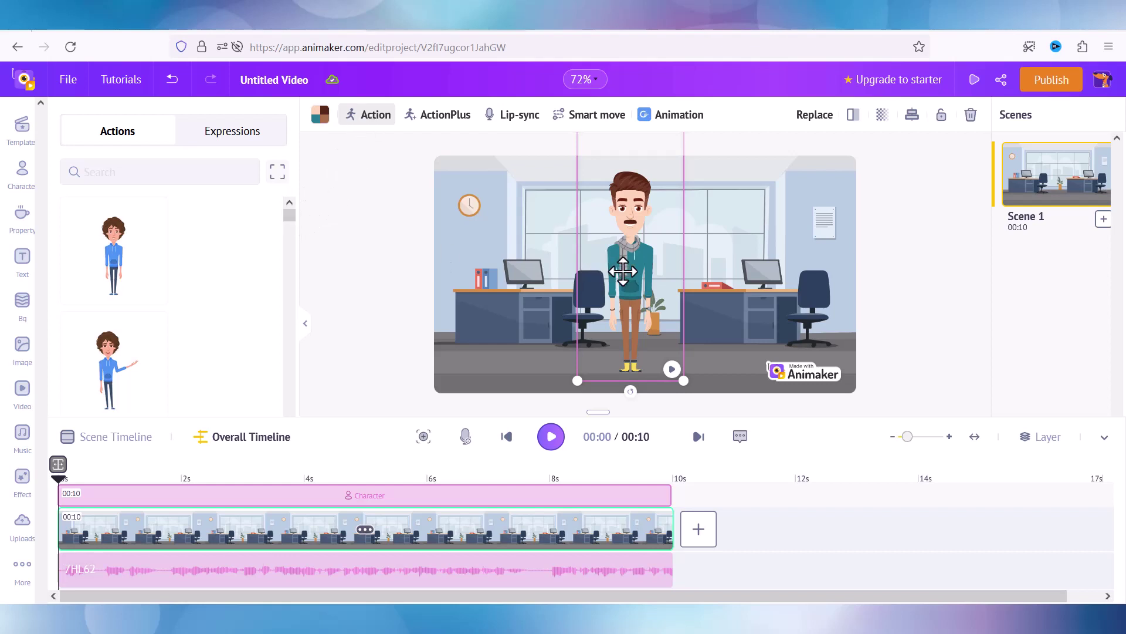
pyautogui.click(148, 174)
pyautogui.write('walki')
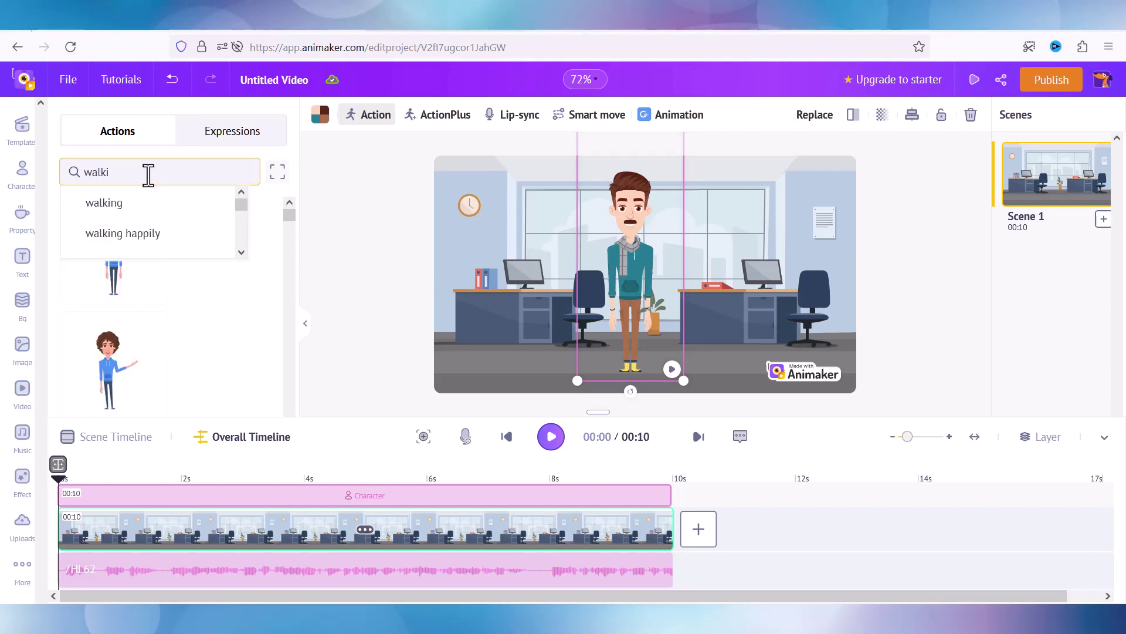
pyautogui.click(137, 206)
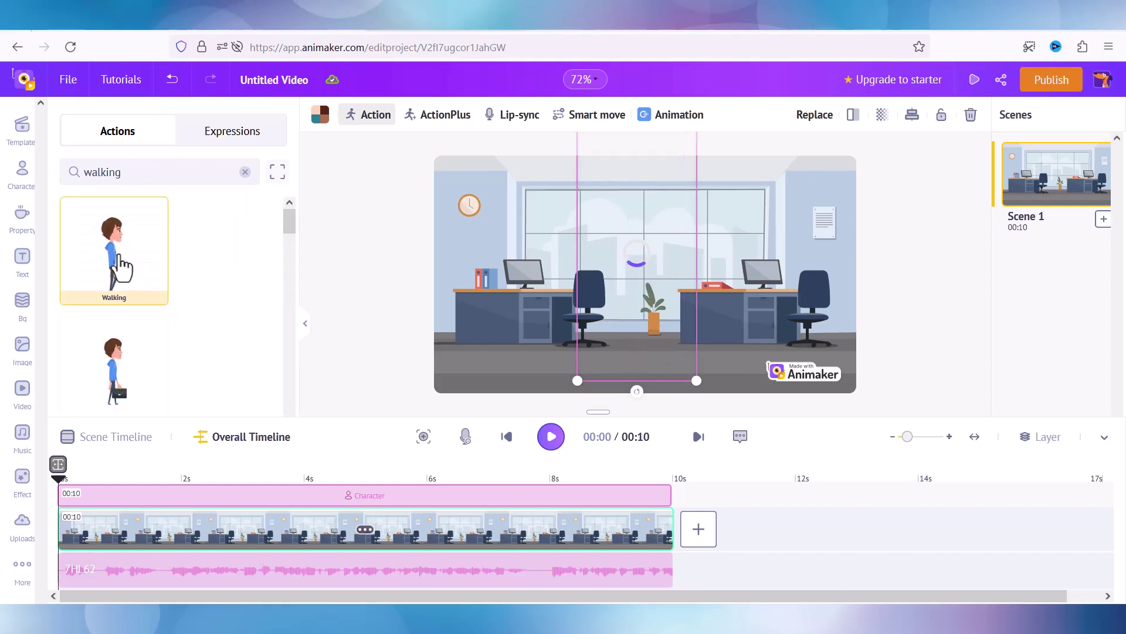
pyautogui.click(119, 269)
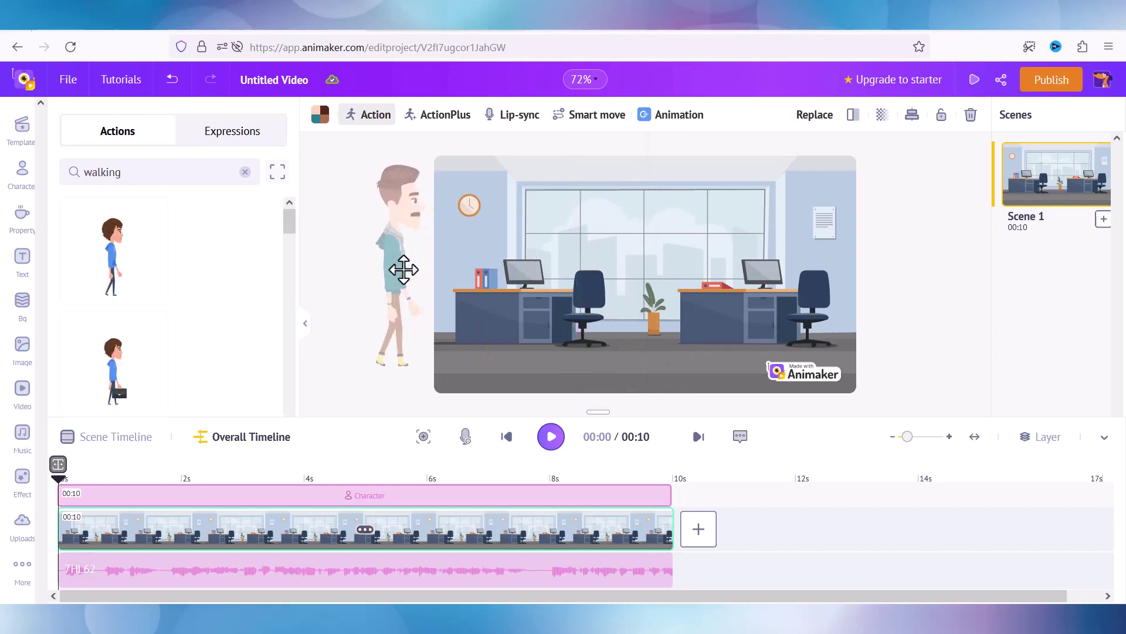
pyautogui.click(442, 254)
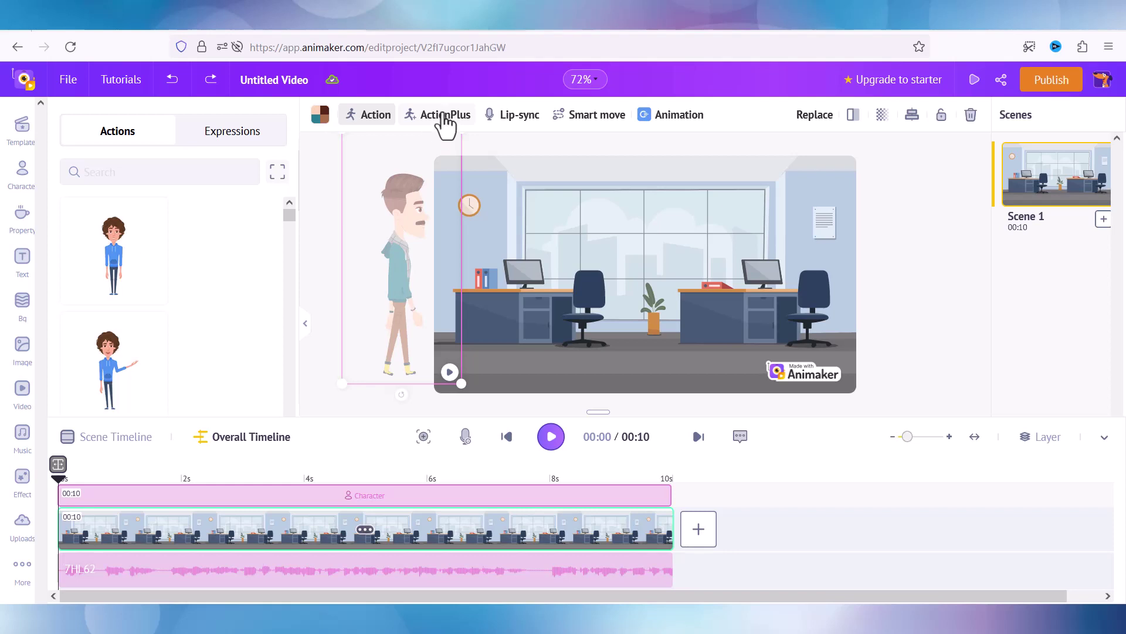
# - Add a second ActionPlus action from a "talking" search, choosing the pose with both arms spread, and place it at the scene's centre
pyautogui.click(444, 115)
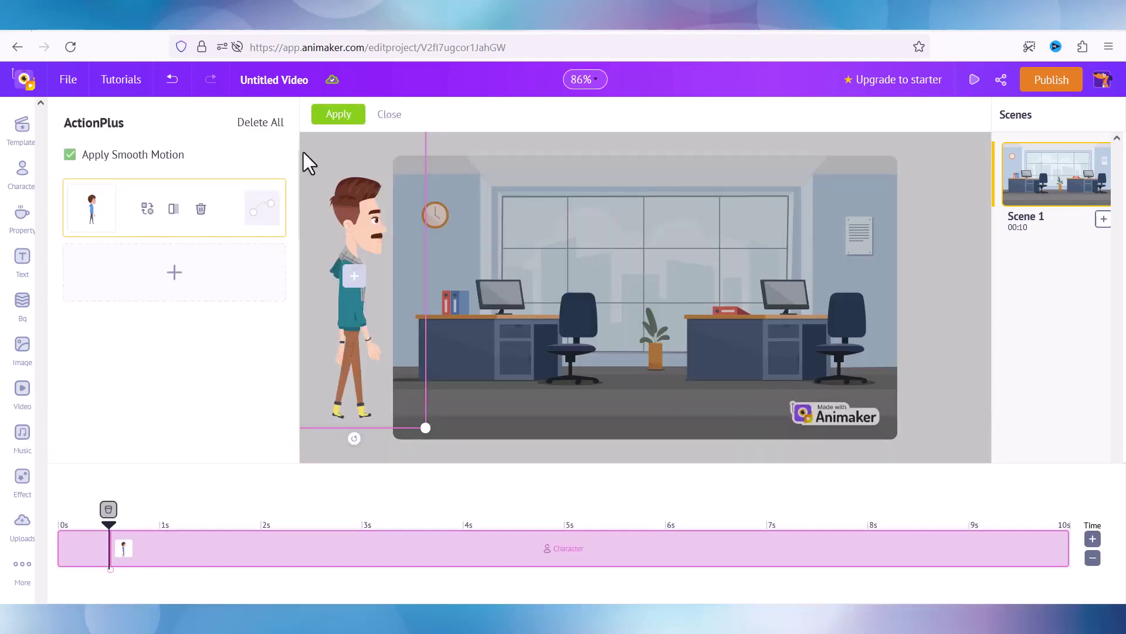
pyautogui.click(200, 275)
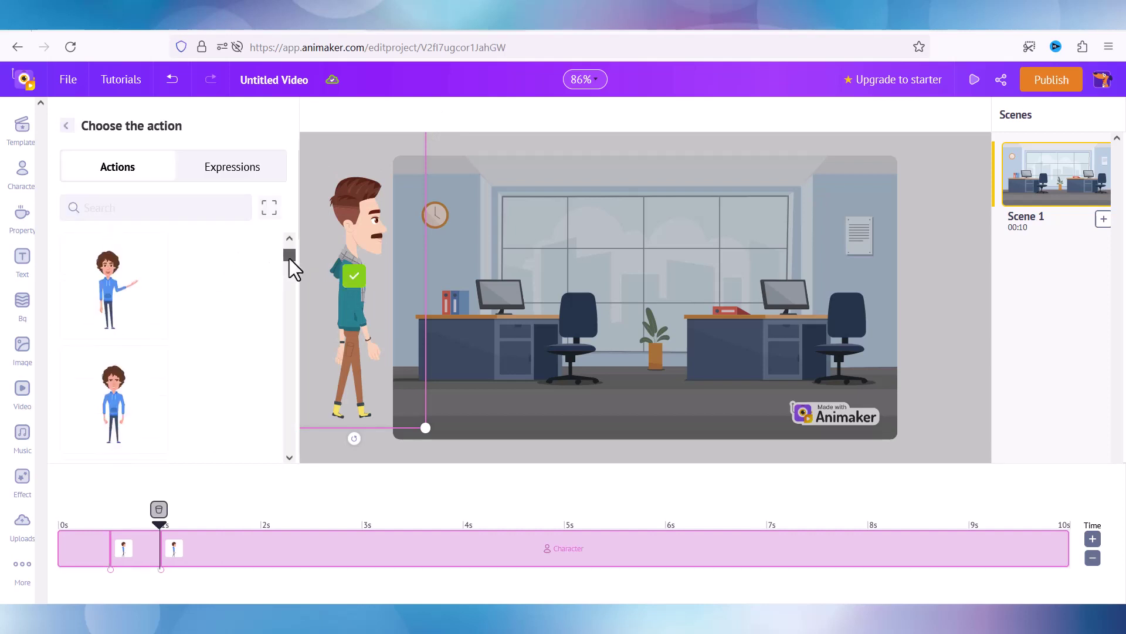
pyautogui.click(141, 206)
pyautogui.write('ta')
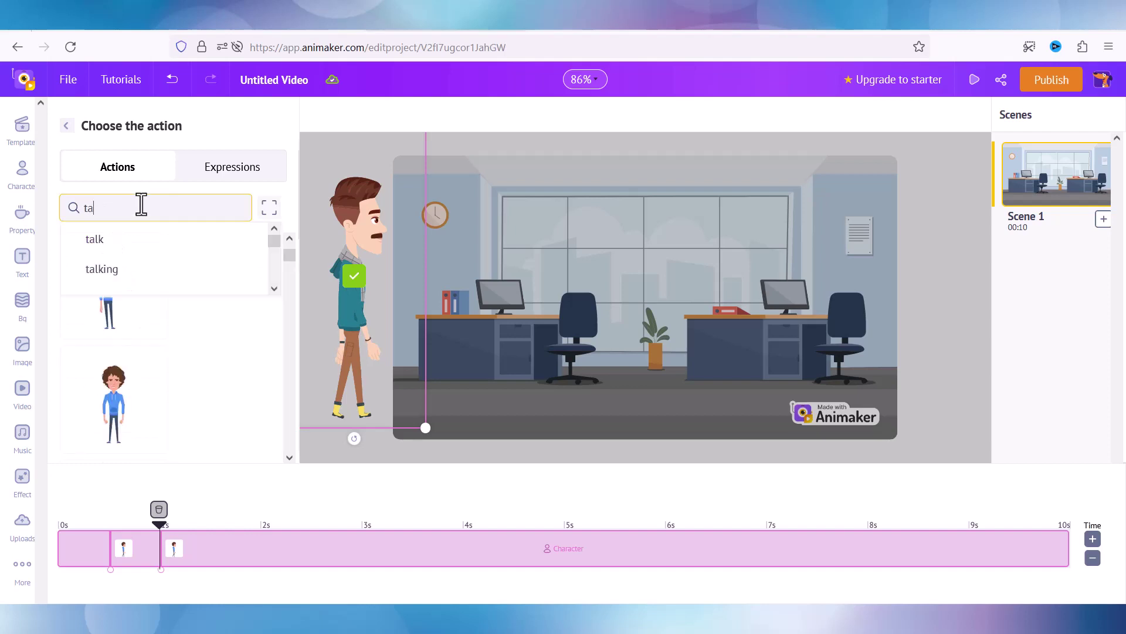
pyautogui.write('lking')
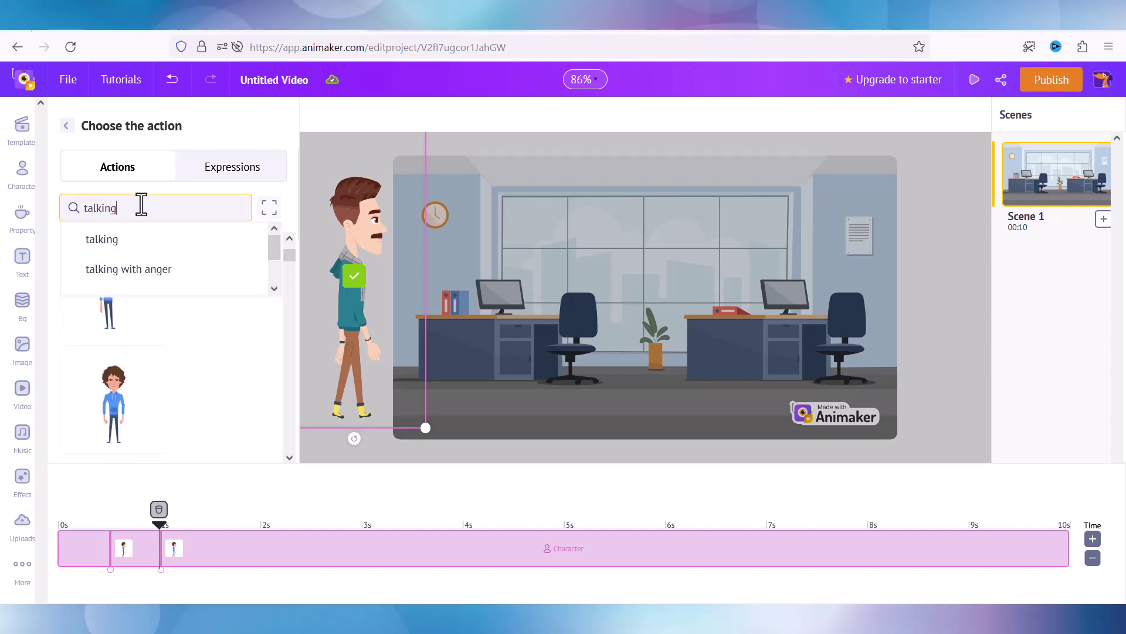
pyautogui.click(117, 243)
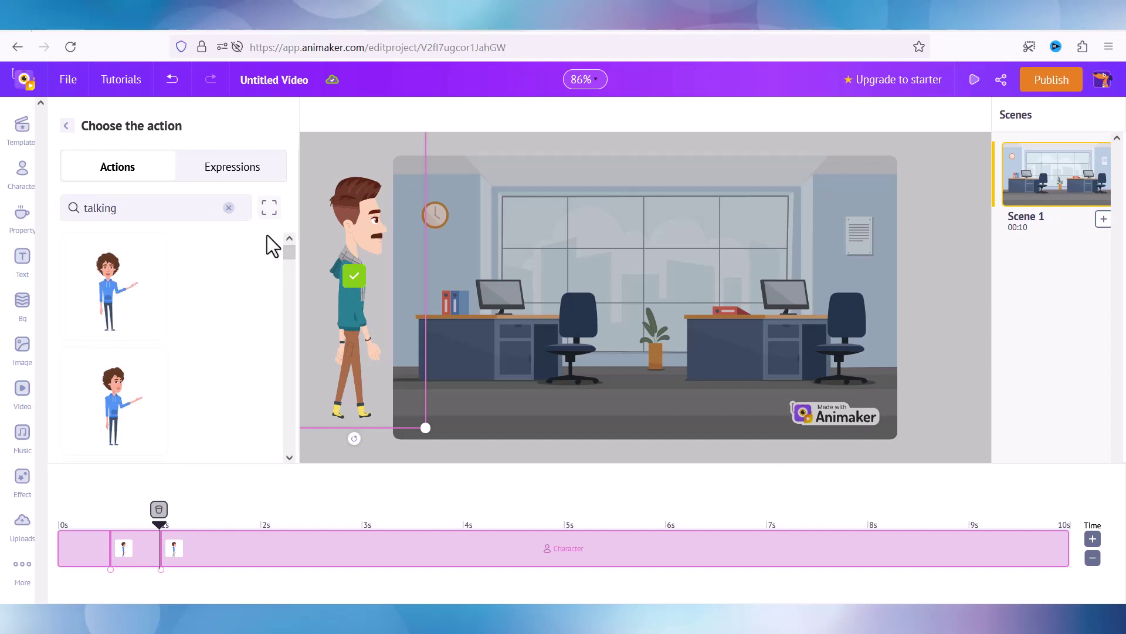
pyautogui.click(270, 209)
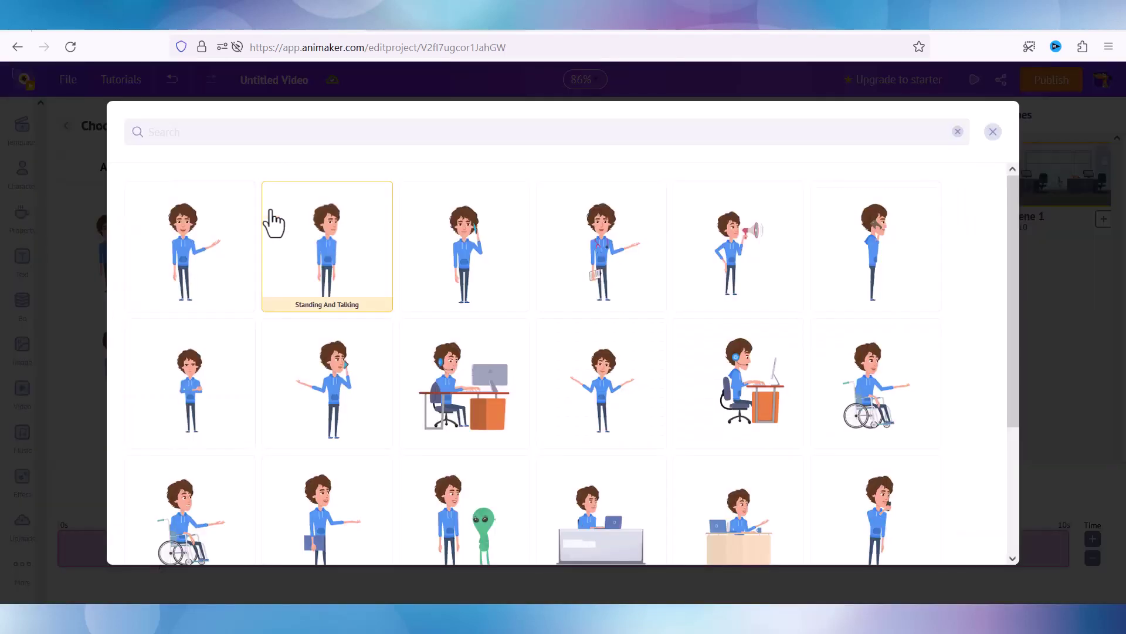
pyautogui.moveTo(1009, 265); pyautogui.dragTo(1011, 398)
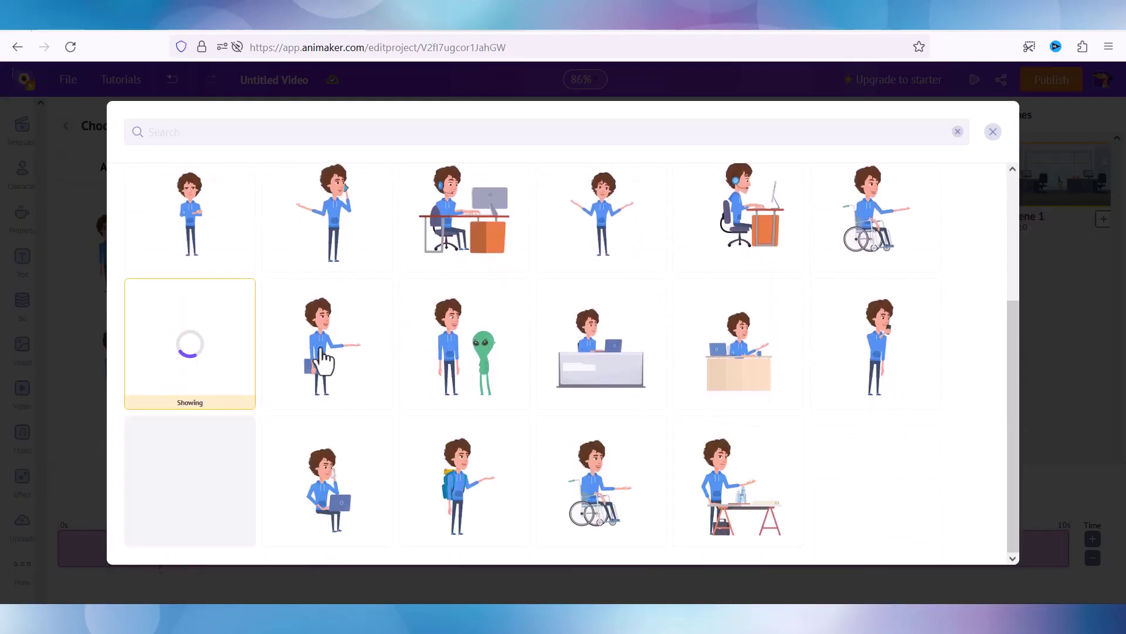
pyautogui.click(606, 223)
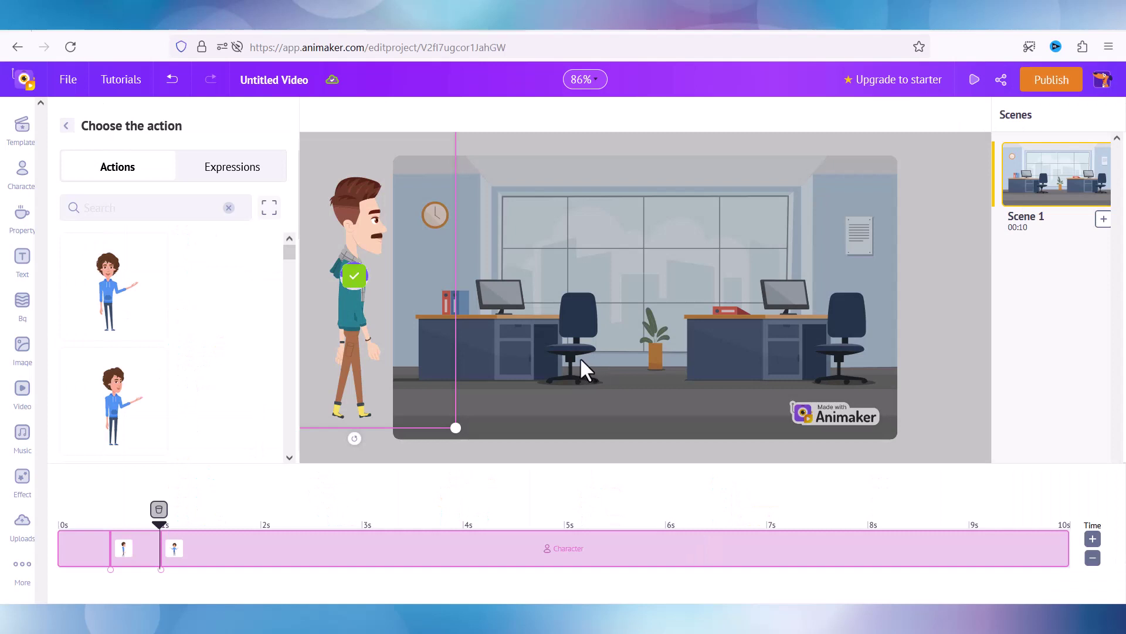
pyautogui.moveTo(354, 327); pyautogui.dragTo(630, 326)
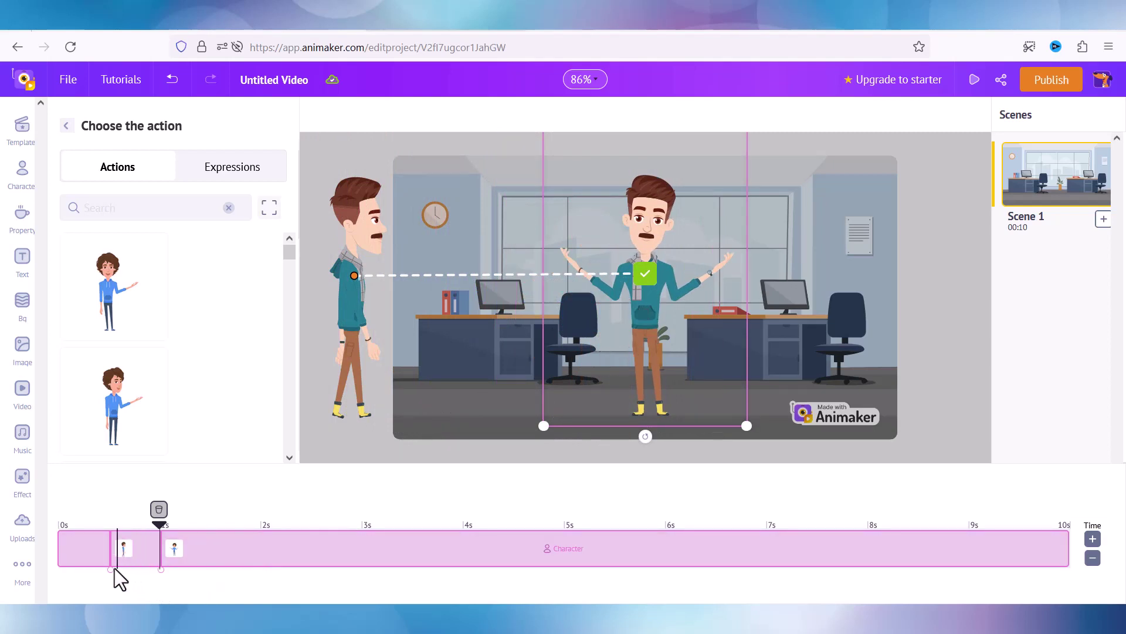
# - Start the walking action near 0 s and the talking action at 4 s, and apply the action sequence
pyautogui.moveTo(114, 568); pyautogui.dragTo(45, 576)
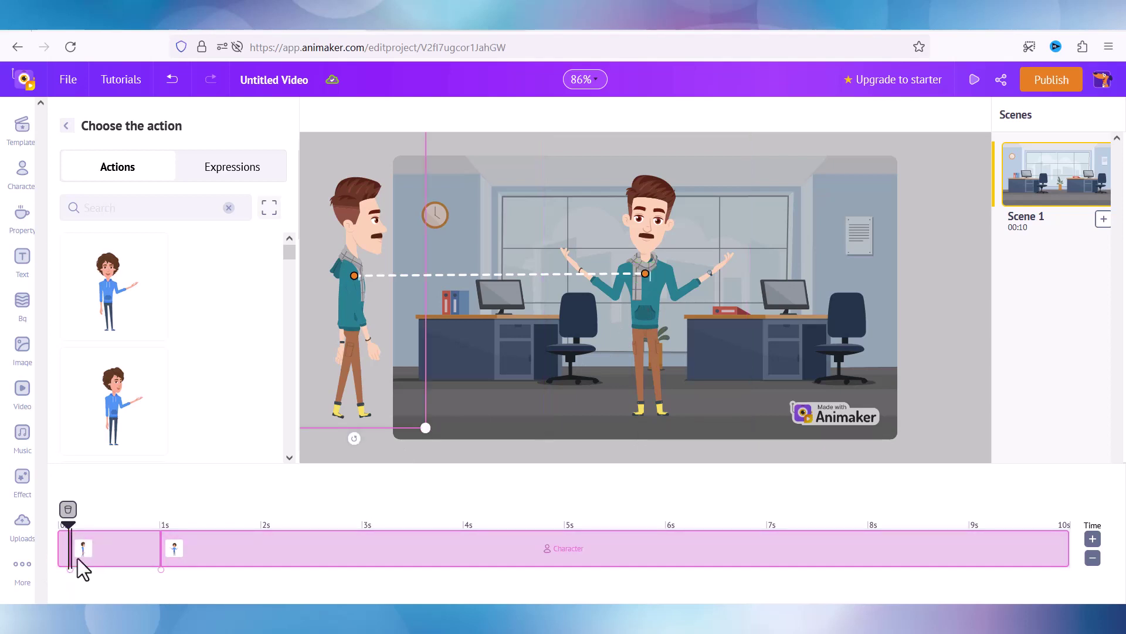
pyautogui.moveTo(163, 583); pyautogui.dragTo(459, 569)
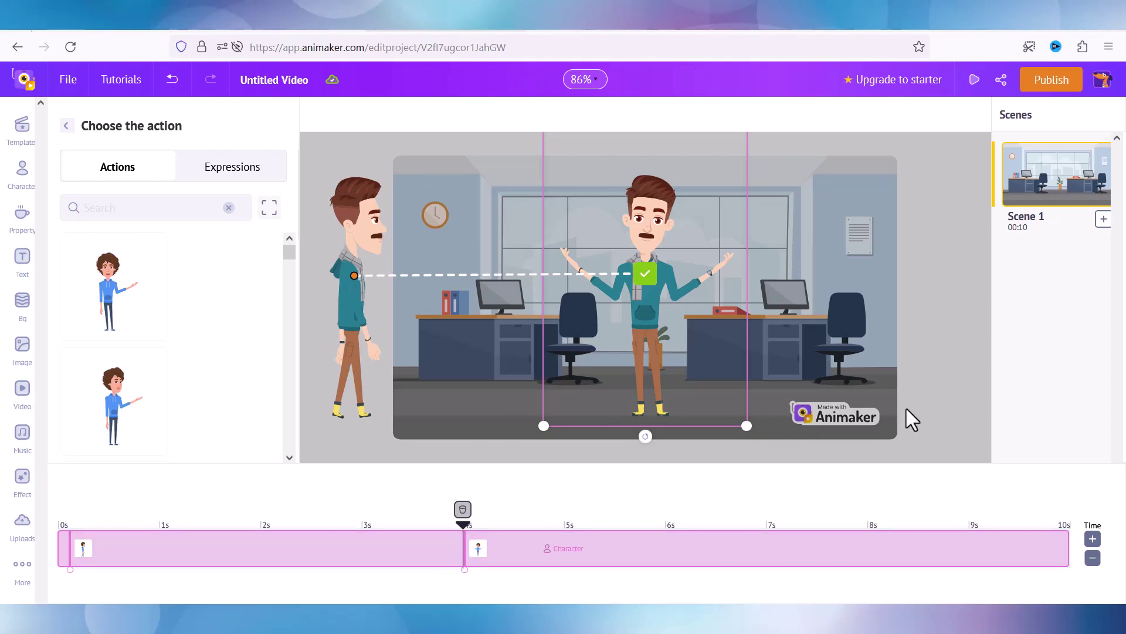
pyautogui.click(68, 128)
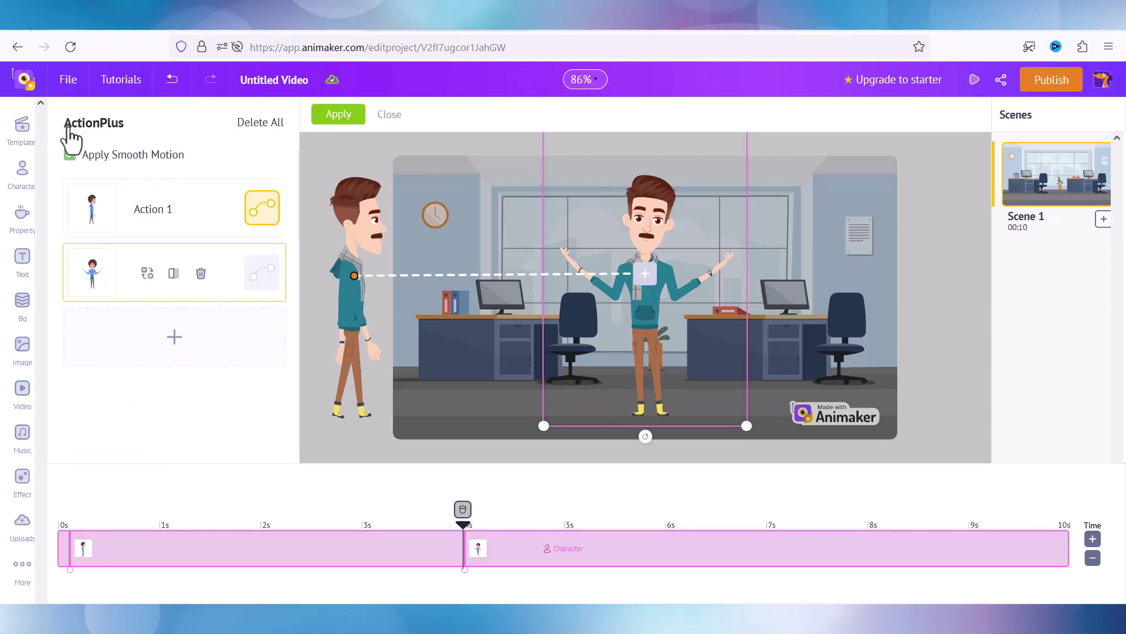
pyautogui.click(339, 115)
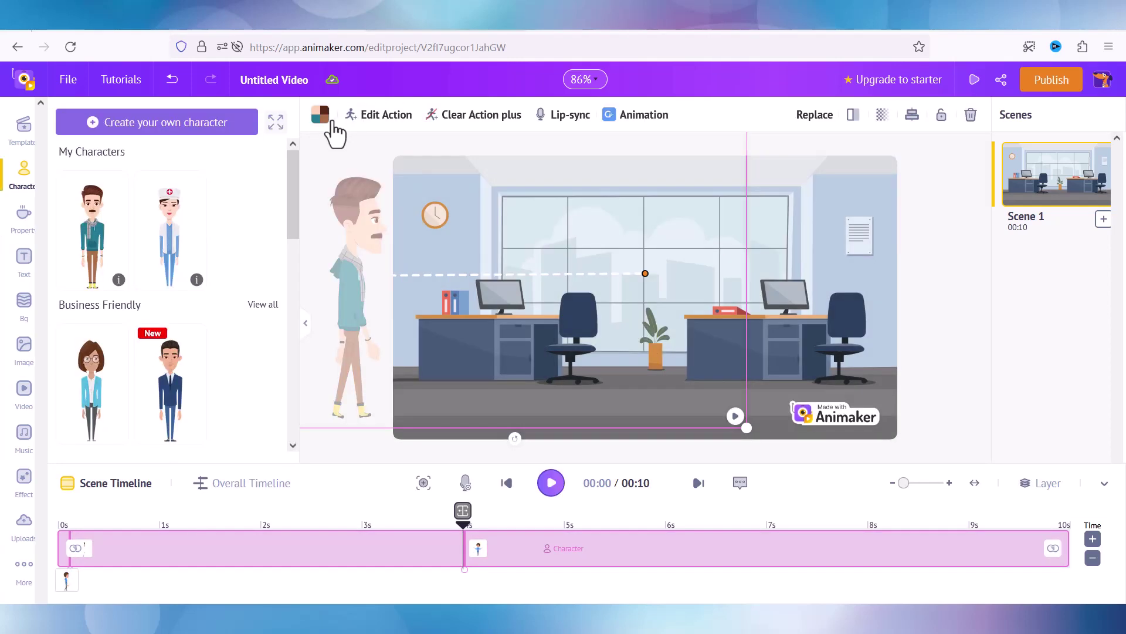
# - Edit the character's action sequence and add Standing And Talking as the third action
pyautogui.moveTo(467, 531); pyautogui.dragTo(26, 547)
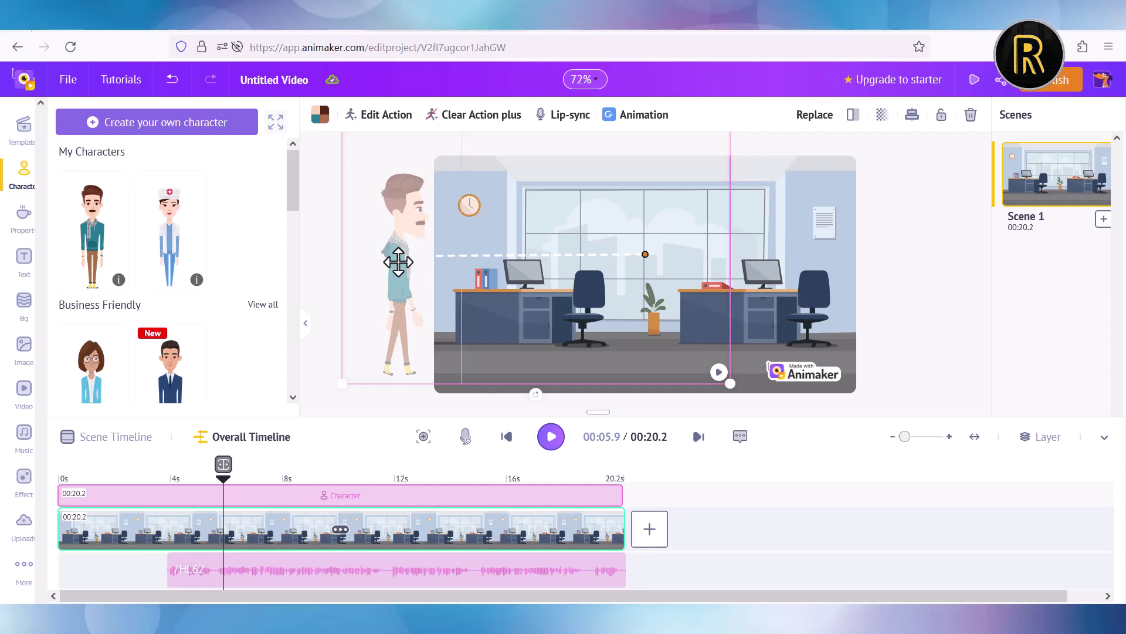
pyautogui.click(375, 117)
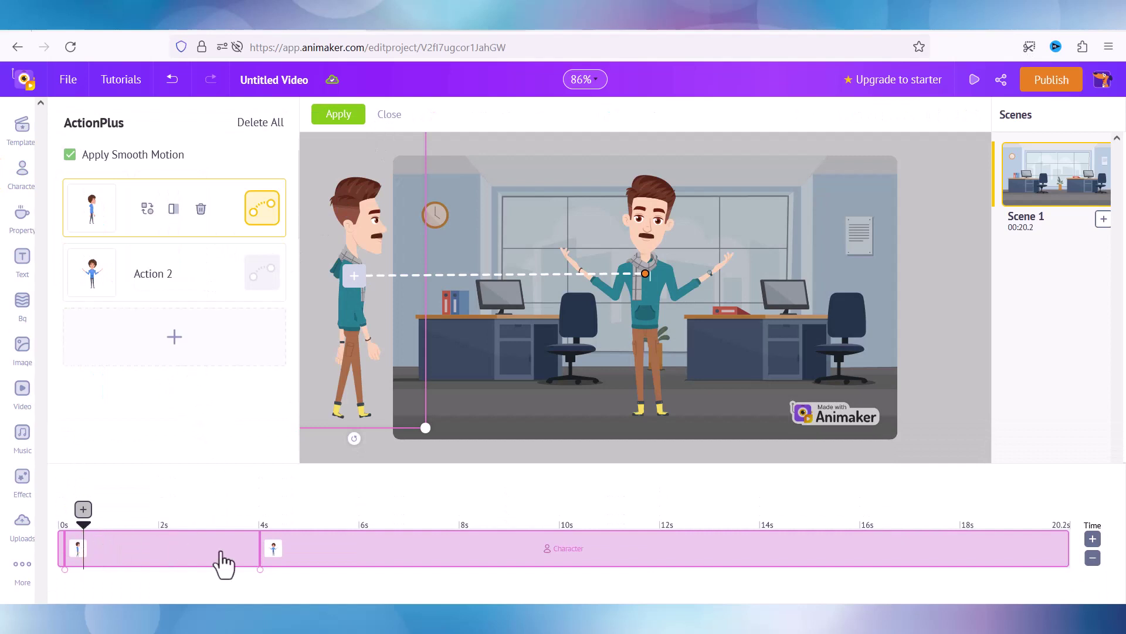
pyautogui.click(329, 549)
pyautogui.click(222, 348)
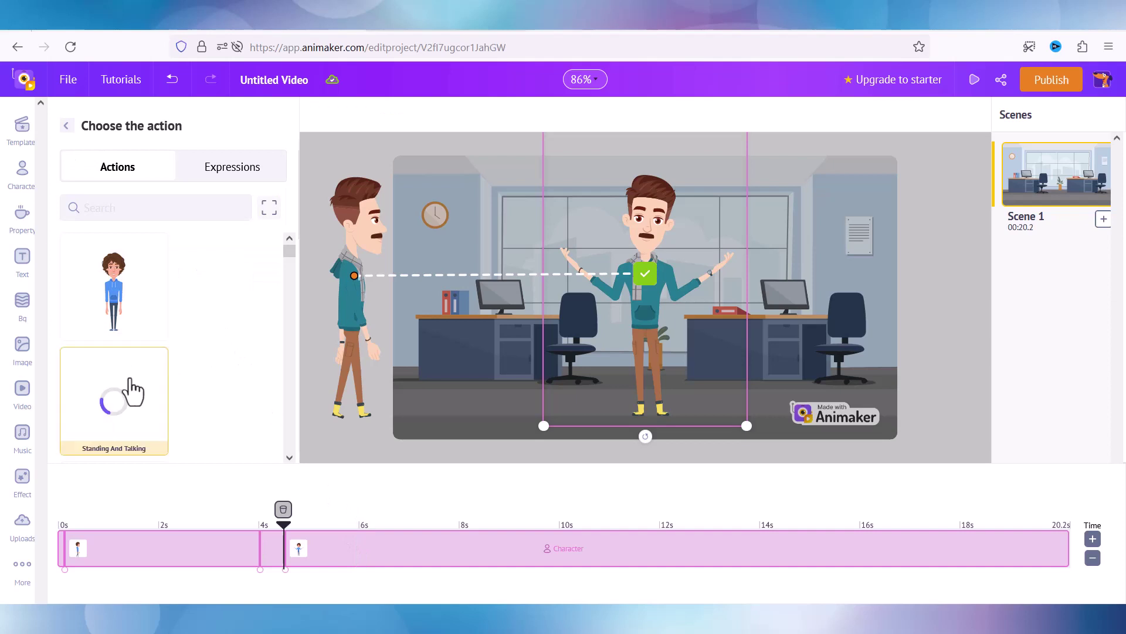
pyautogui.click(139, 393)
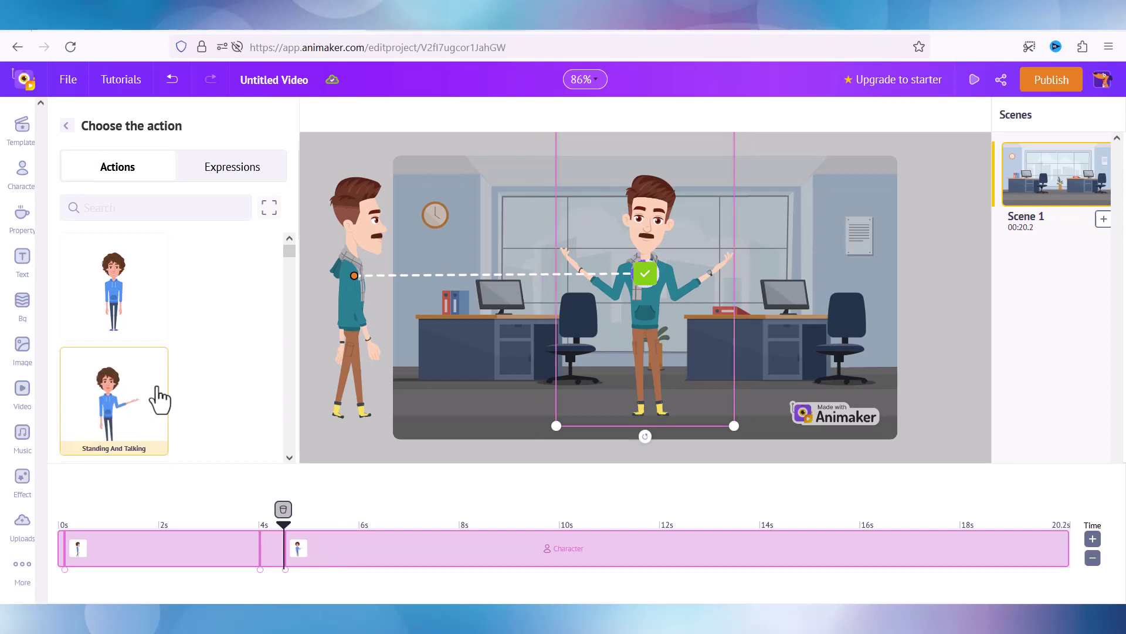
# - Try a different standing pose for the third action
pyautogui.click(361, 534)
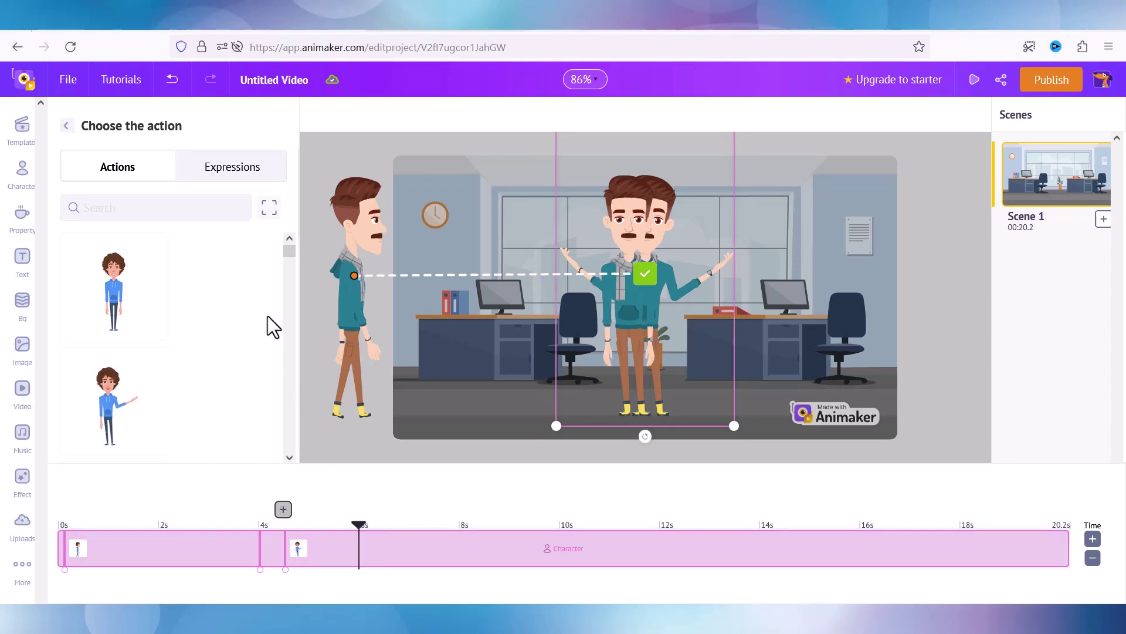
pyautogui.moveTo(288, 255); pyautogui.dragTo(289, 277)
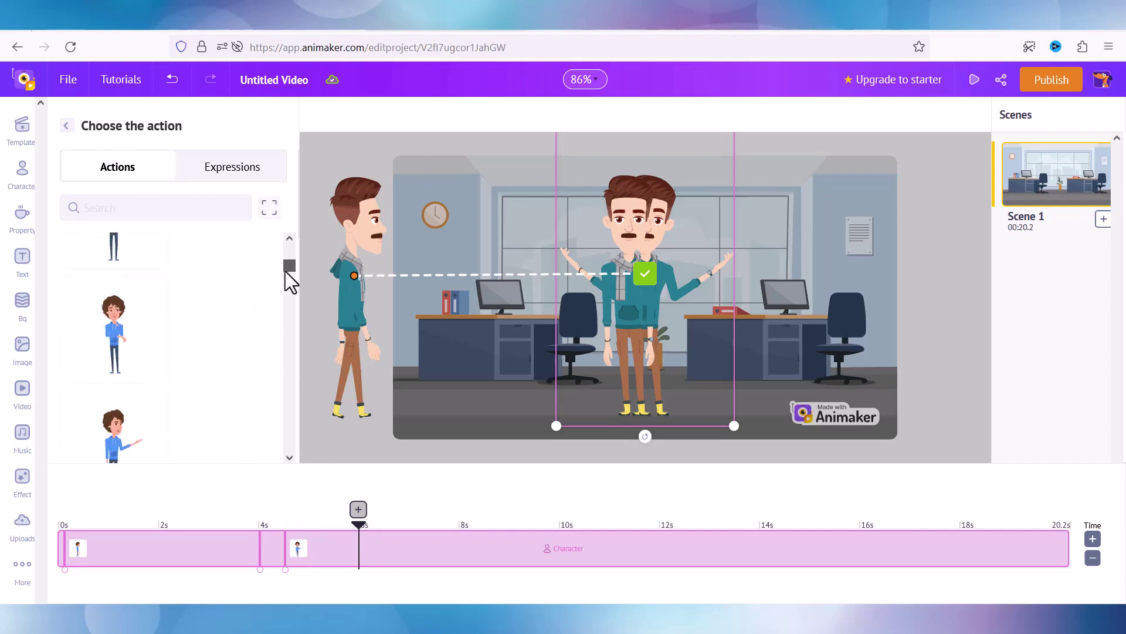
pyautogui.click(146, 321)
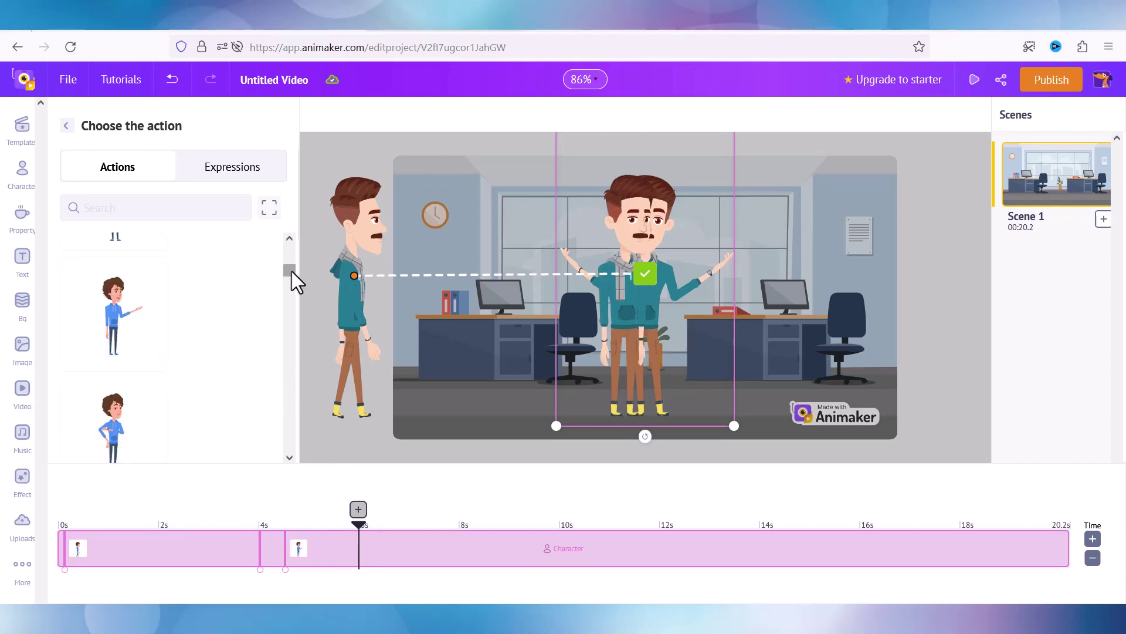
# - Set the third action to start at 6 s in the character's action sequence
pyautogui.moveTo(357, 533); pyautogui.dragTo(429, 533)
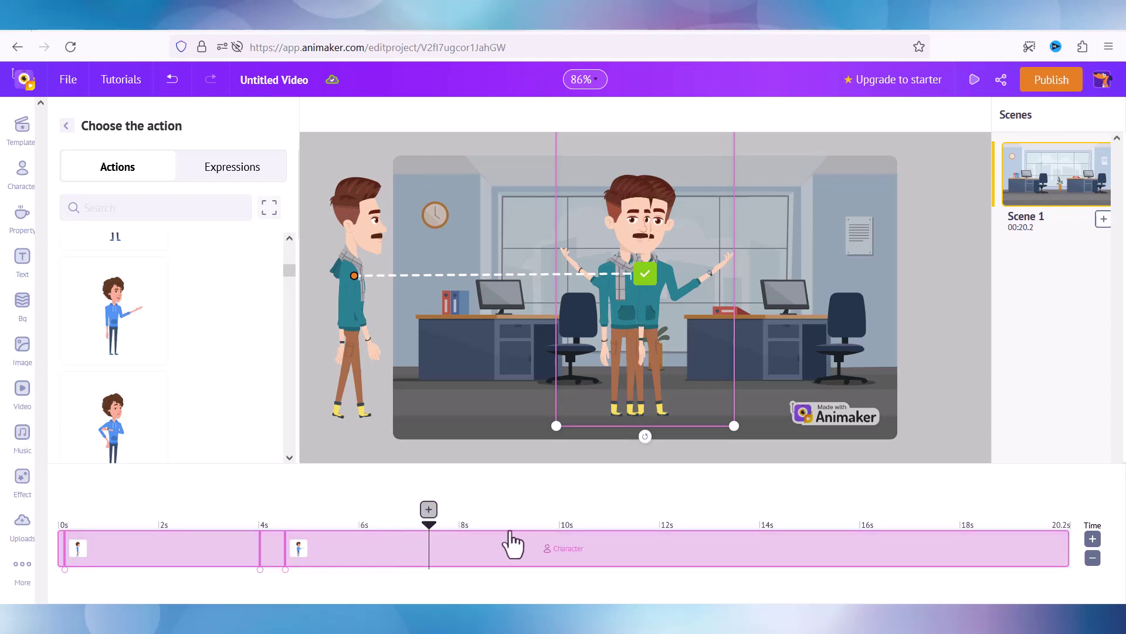
pyautogui.moveTo(512, 543); pyautogui.dragTo(604, 541)
pyautogui.moveTo(284, 558); pyautogui.dragTo(503, 516)
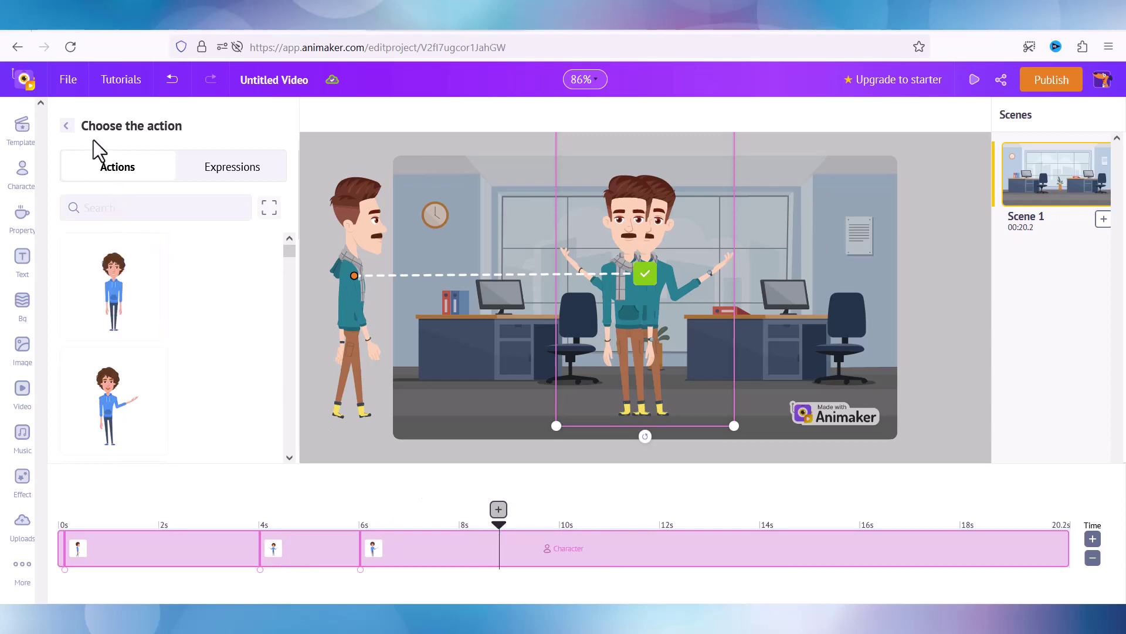
# - Add a standing, pointing pose as the fourth action starting near 18 s, and move the third action's start to about 8.5 s
pyautogui.click(66, 126)
pyautogui.click(180, 420)
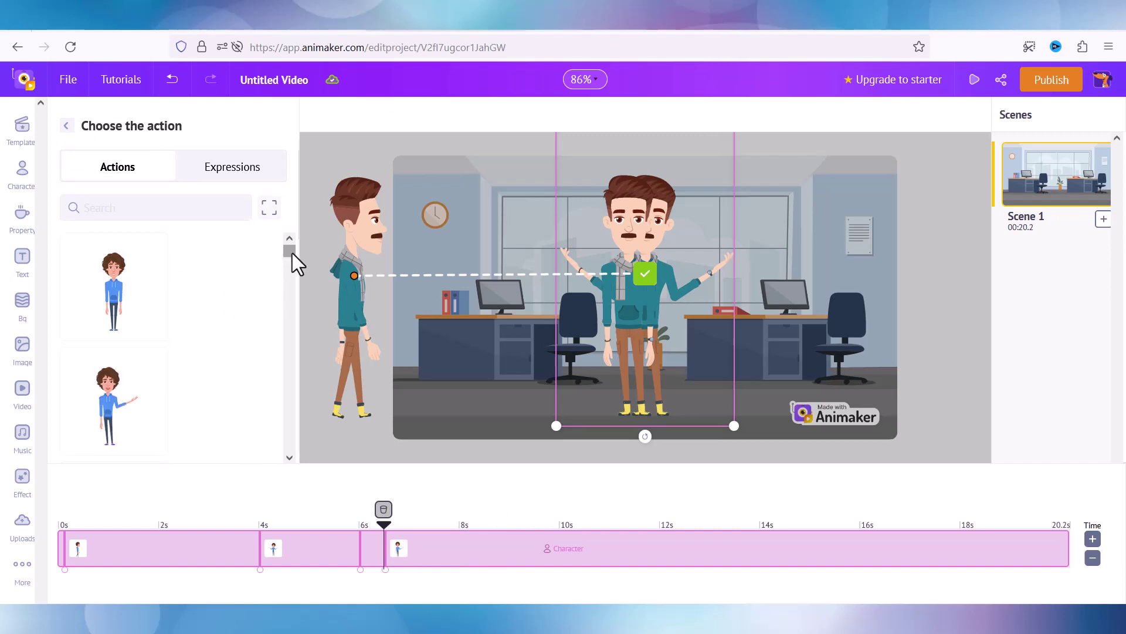
pyautogui.moveTo(292, 254); pyautogui.dragTo(287, 295)
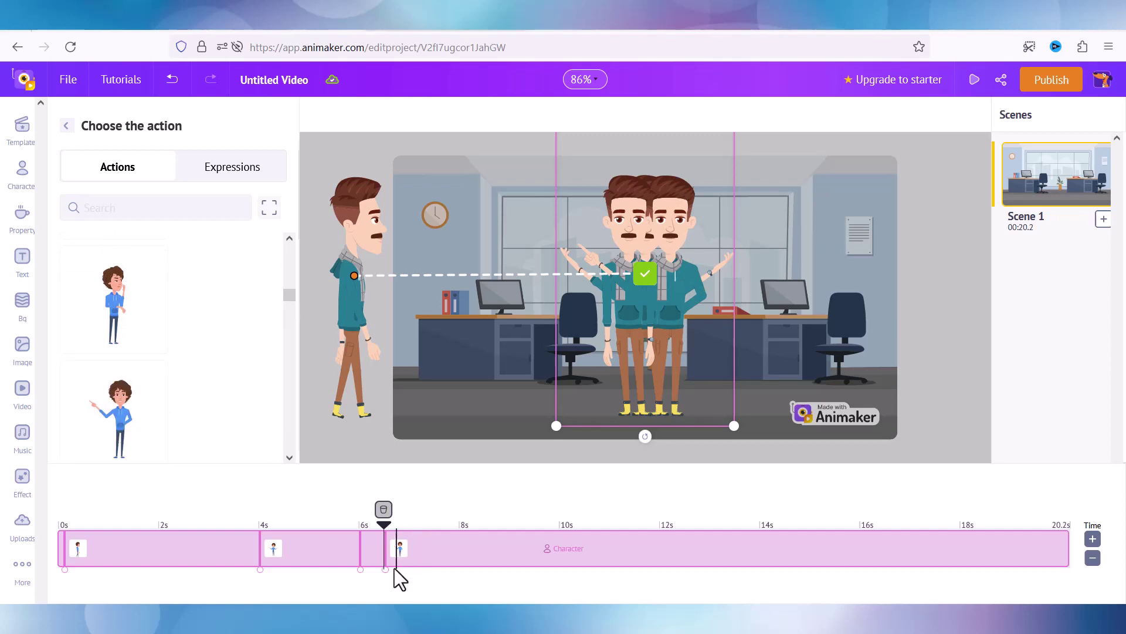
pyautogui.moveTo(390, 583); pyautogui.dragTo(957, 586)
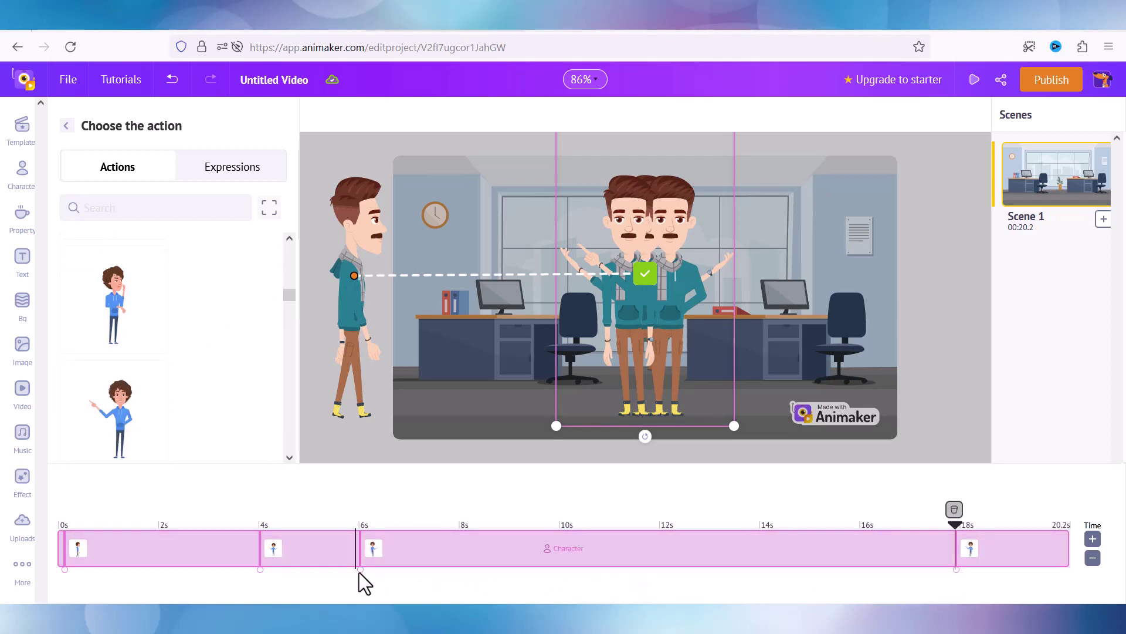
pyautogui.moveTo(359, 572); pyautogui.dragTo(489, 572)
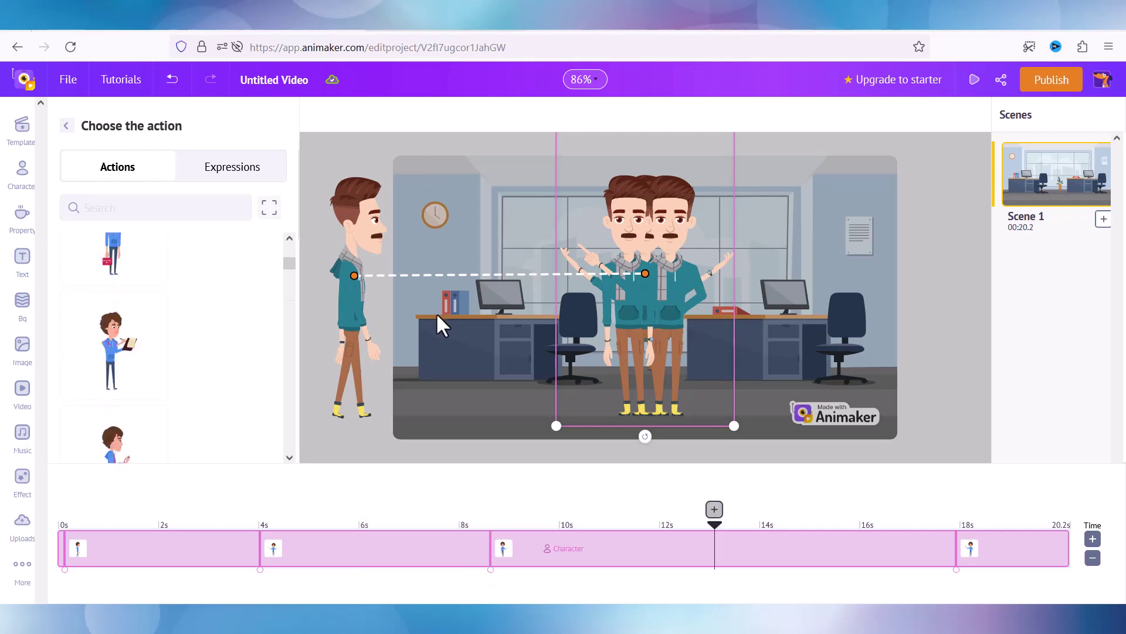
# - Add Standing Folded Arms as the fifth action, and turn off the motion paths of actions 3 and 4
pyautogui.click(68, 128)
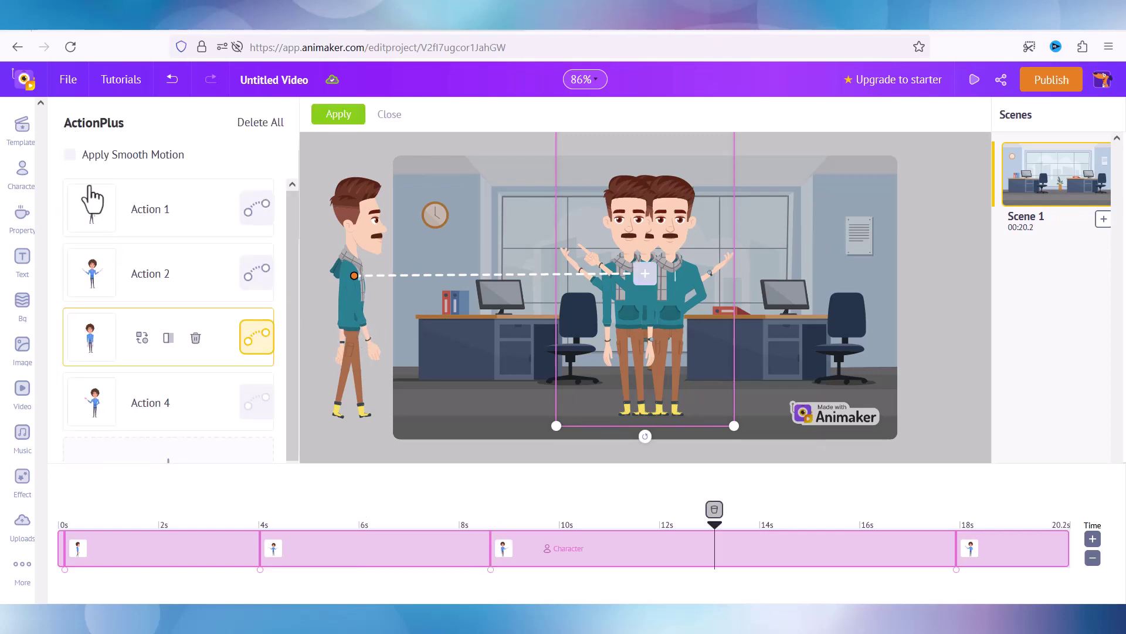
pyautogui.scroll(-1, 188, 399)
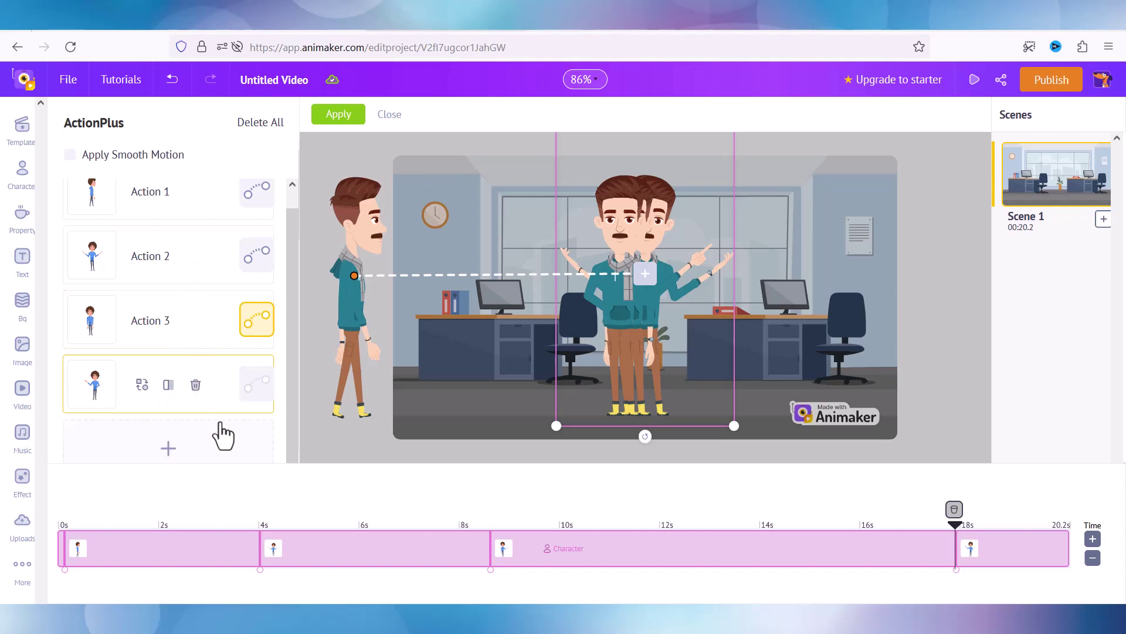
pyautogui.click(187, 445)
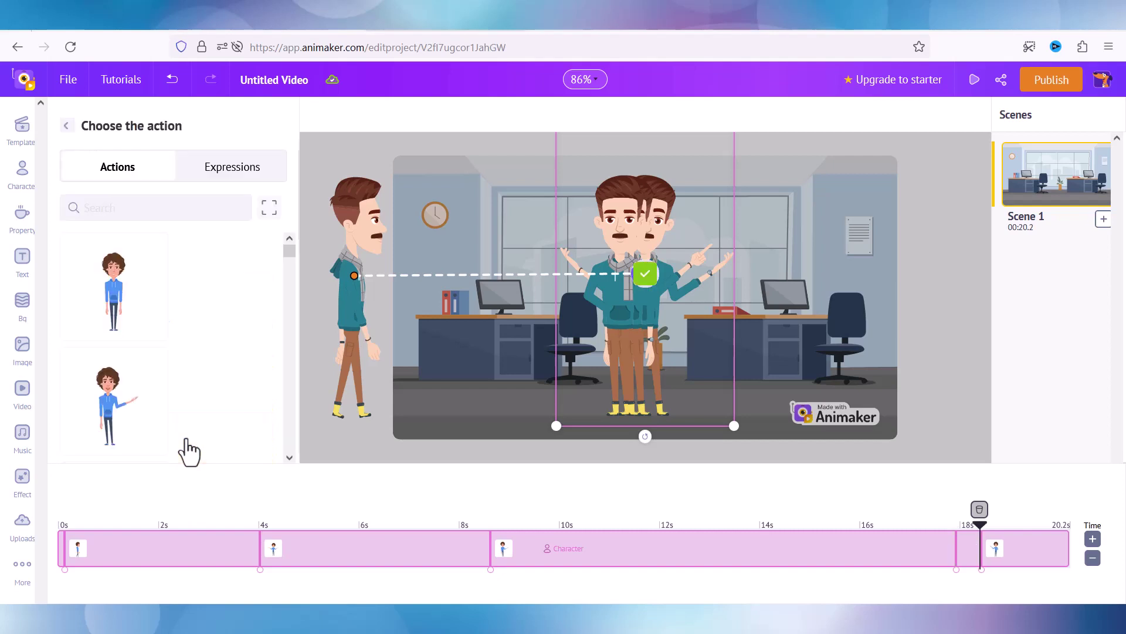
pyautogui.click(269, 209)
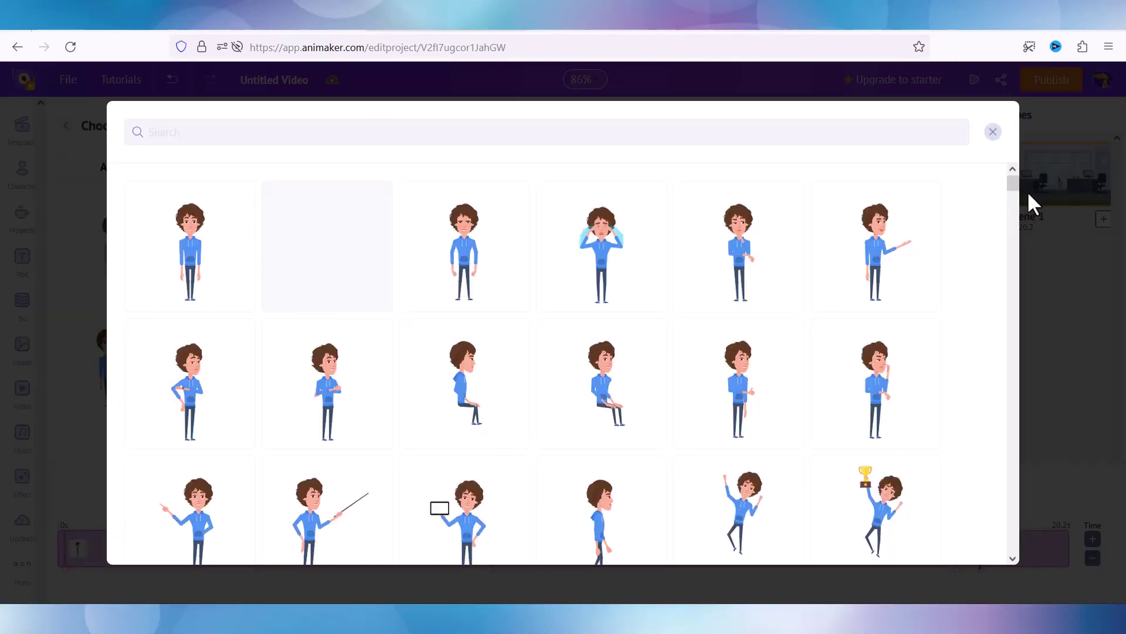
pyautogui.moveTo(1013, 186); pyautogui.dragTo(1006, 349)
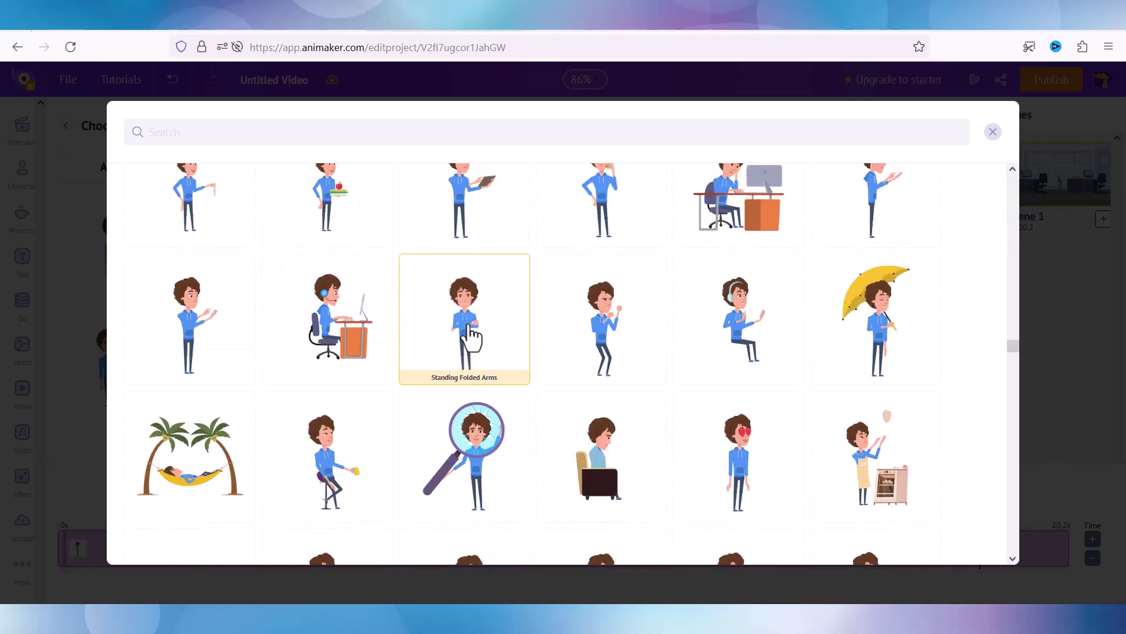
pyautogui.click(471, 339)
pyautogui.click(66, 127)
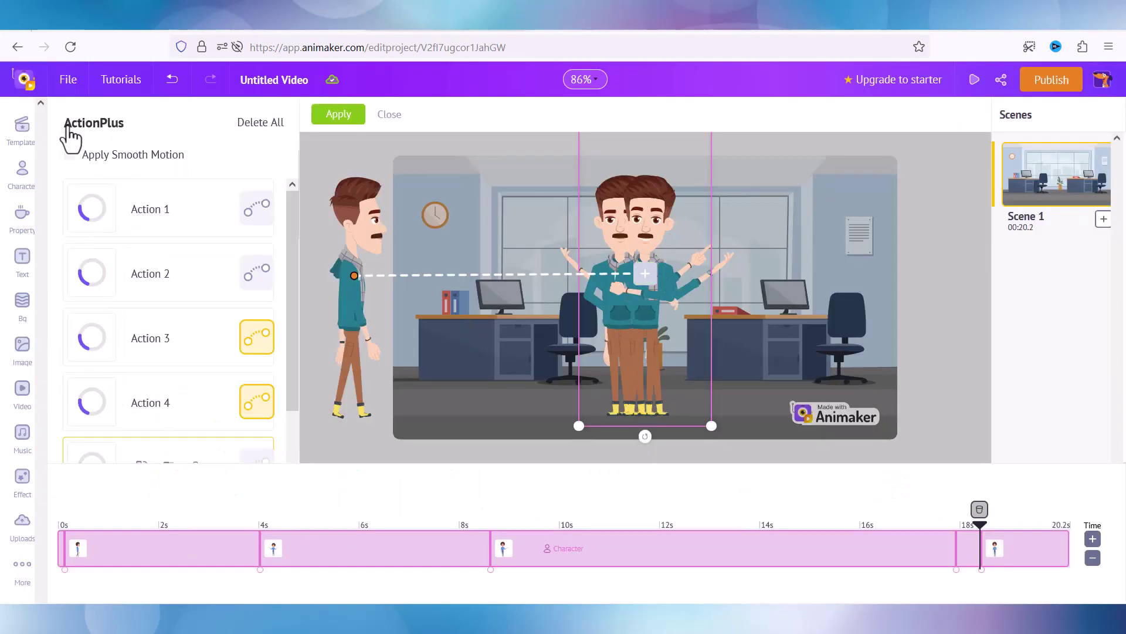
pyautogui.click(169, 382)
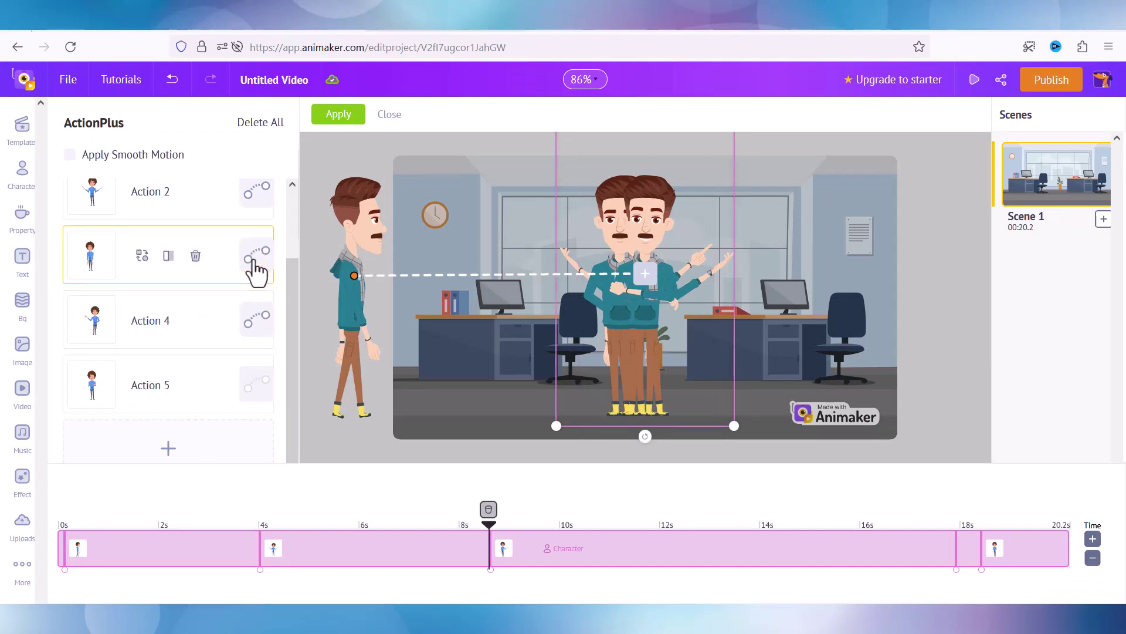
pyautogui.click(257, 265)
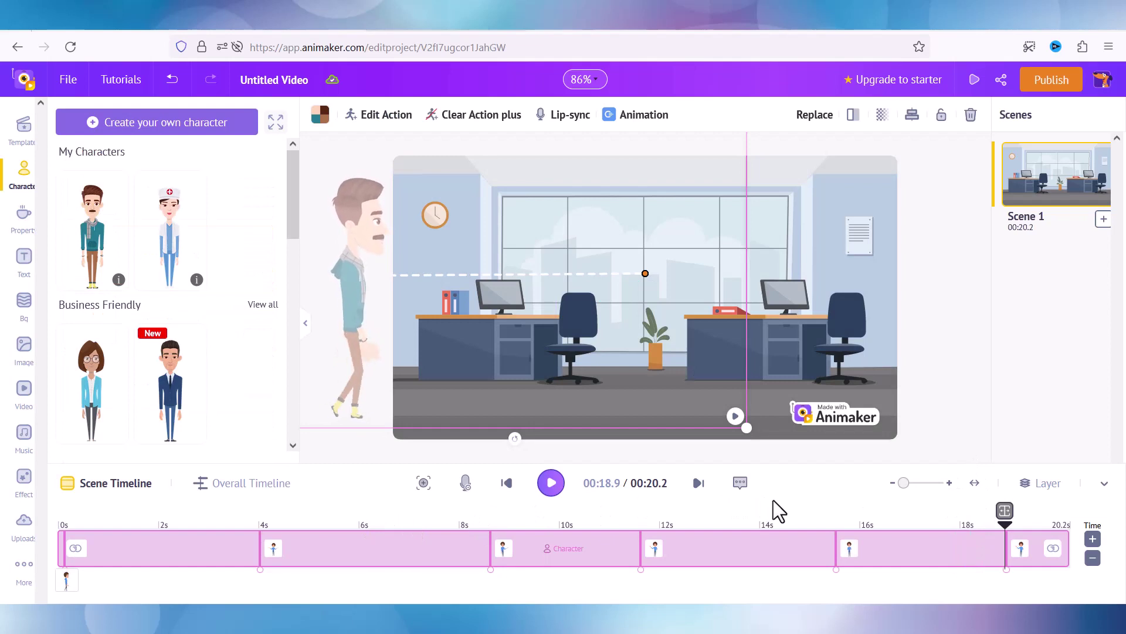
# - Preview the whole video from 0 s in the overall timeline
pyautogui.click(254, 485)
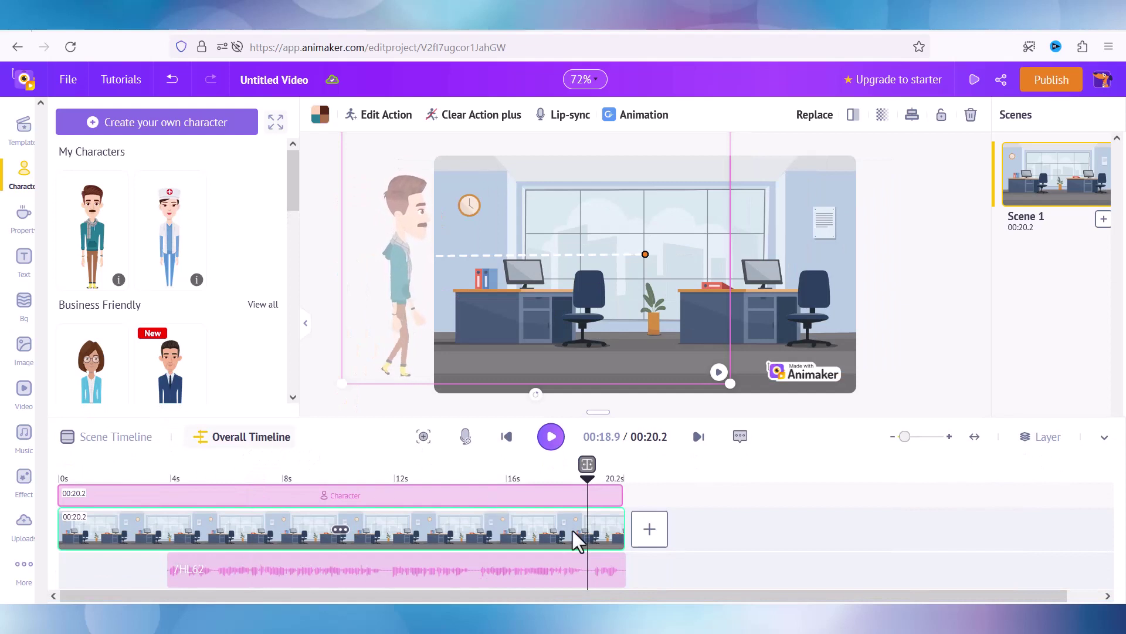
pyautogui.click(213, 480)
pyautogui.click(57, 479)
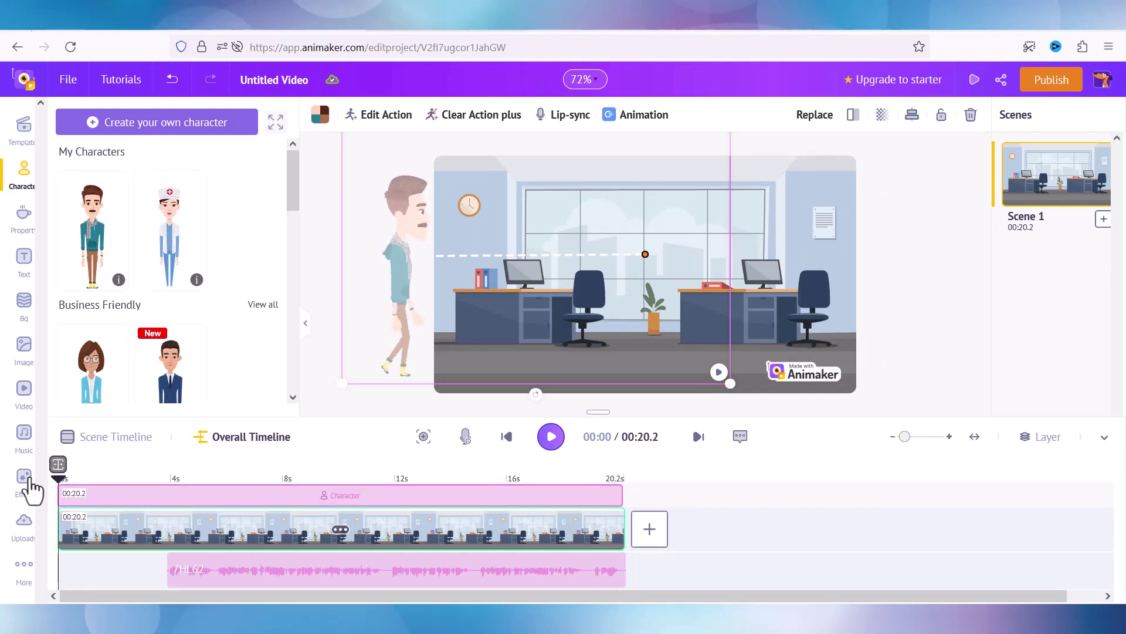
pyautogui.click(553, 440)
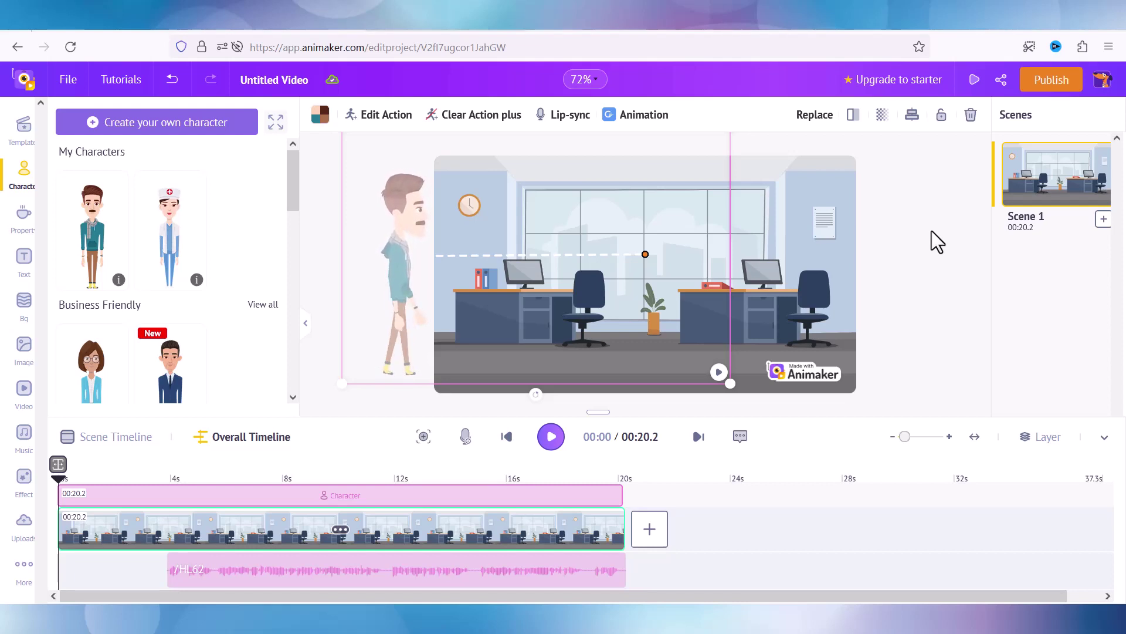
# - Choose to publish the project as a video download
pyautogui.click(1044, 84)
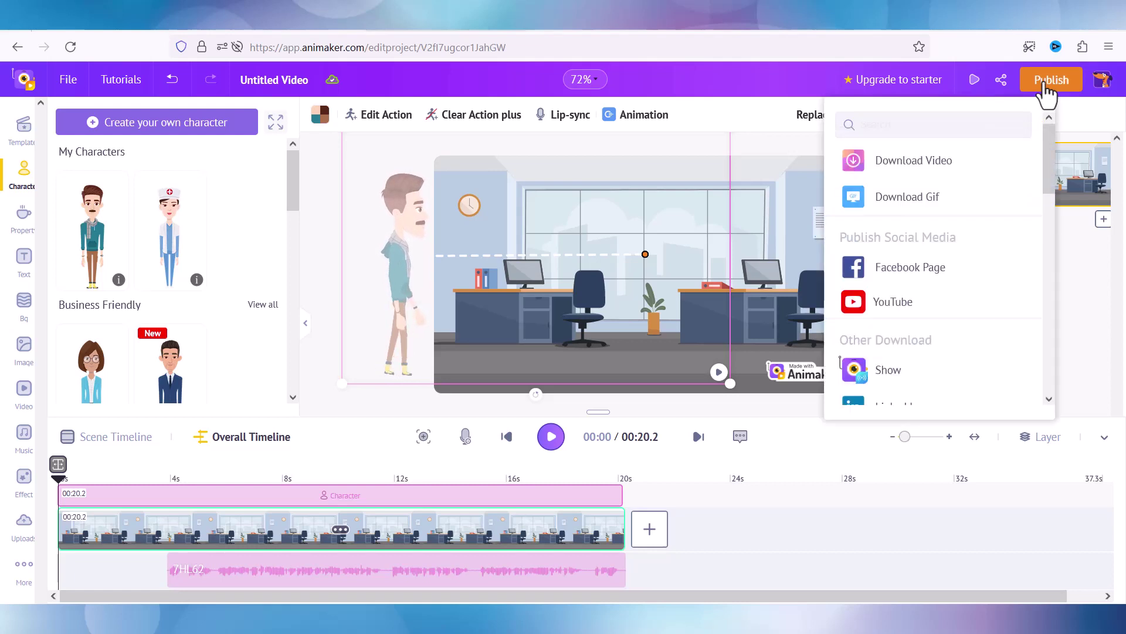
pyautogui.click(926, 164)
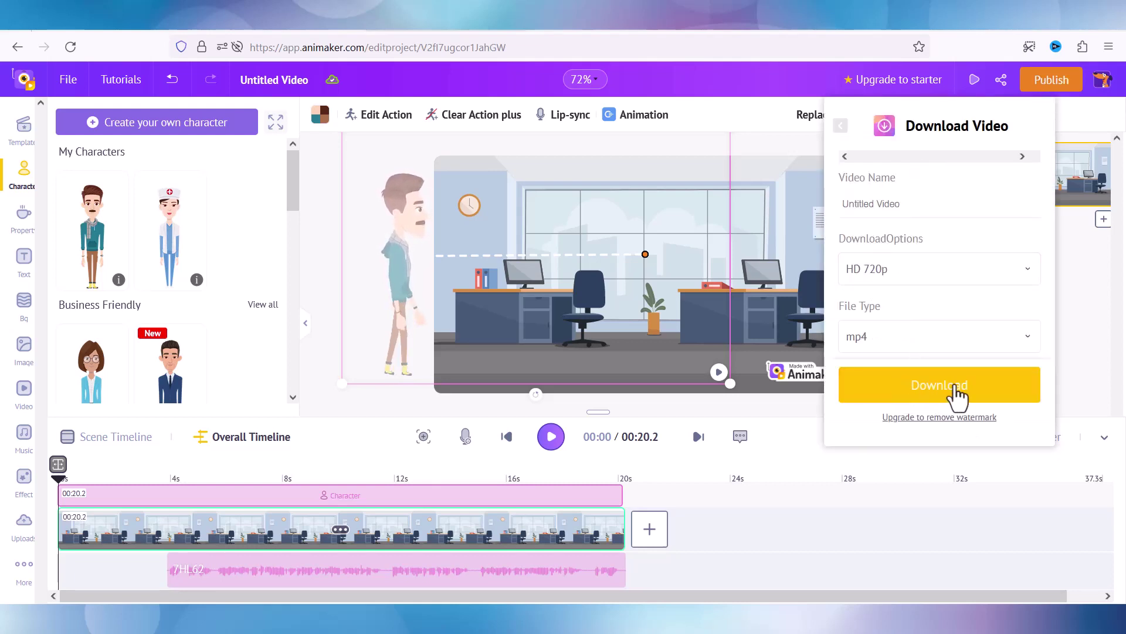